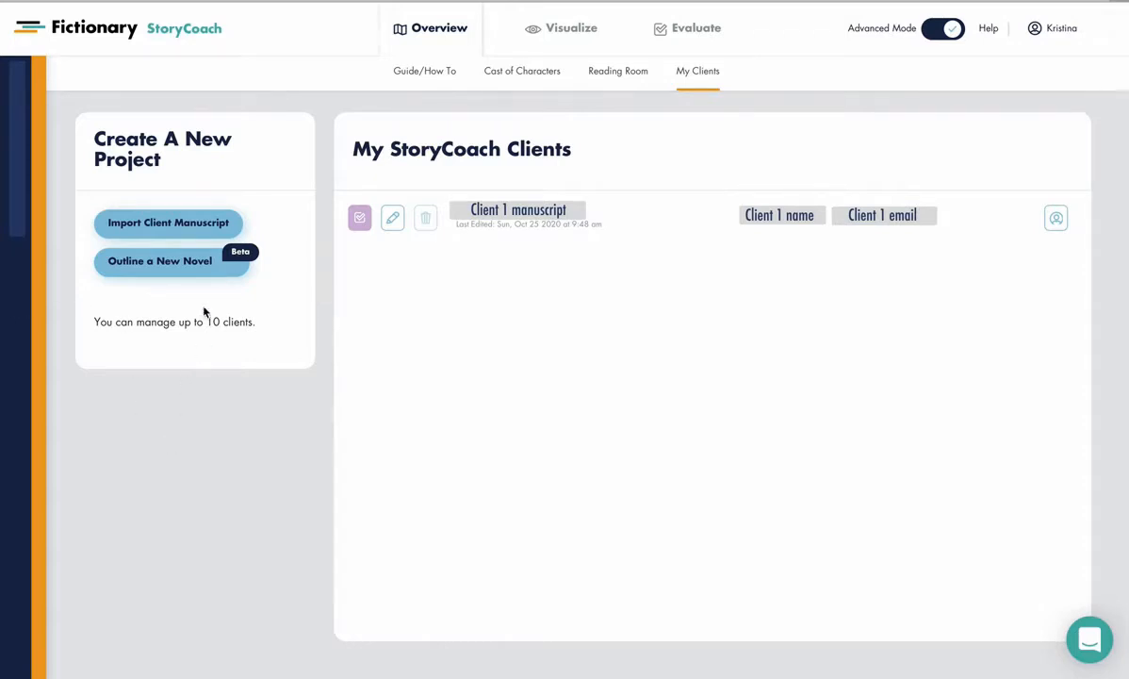
- Import the client's manuscript Evolution and accept its detected chapters, scenes and cast of characters
{"action": "left_click", "coordinate": [209, 222]}
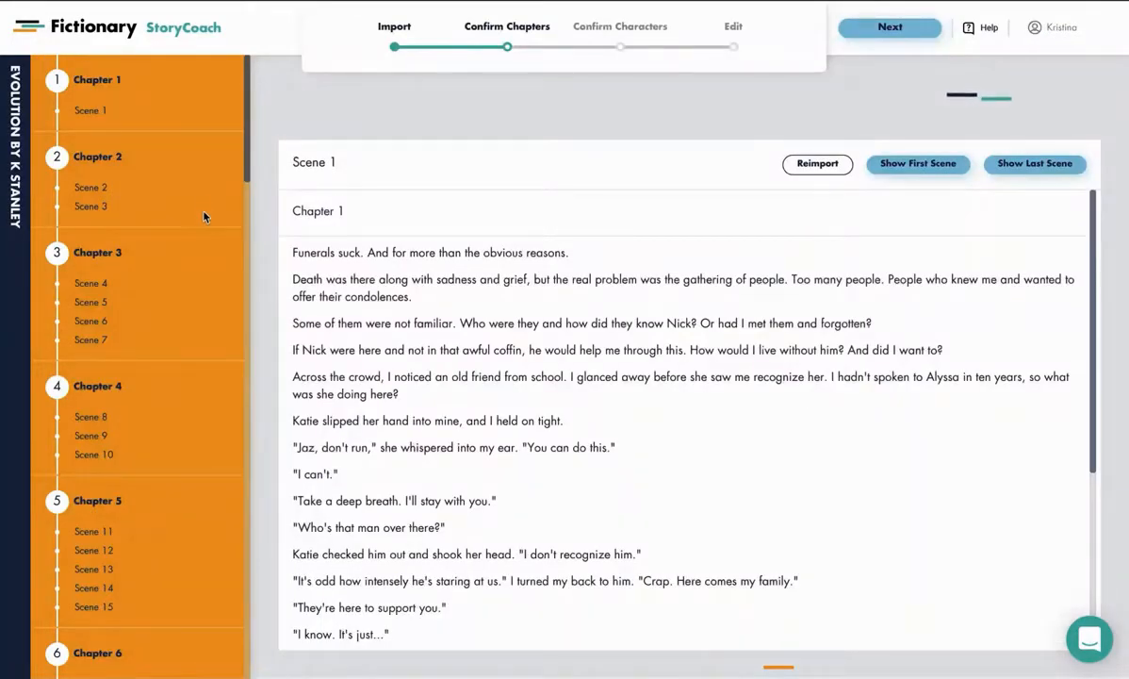
{"action": "scroll", "coordinate": [193, 324], "scroll_direction": "down", "scroll_amount": 15}
{"action": "scroll", "coordinate": [191, 326], "scroll_direction": "down", "scroll_amount": 15}
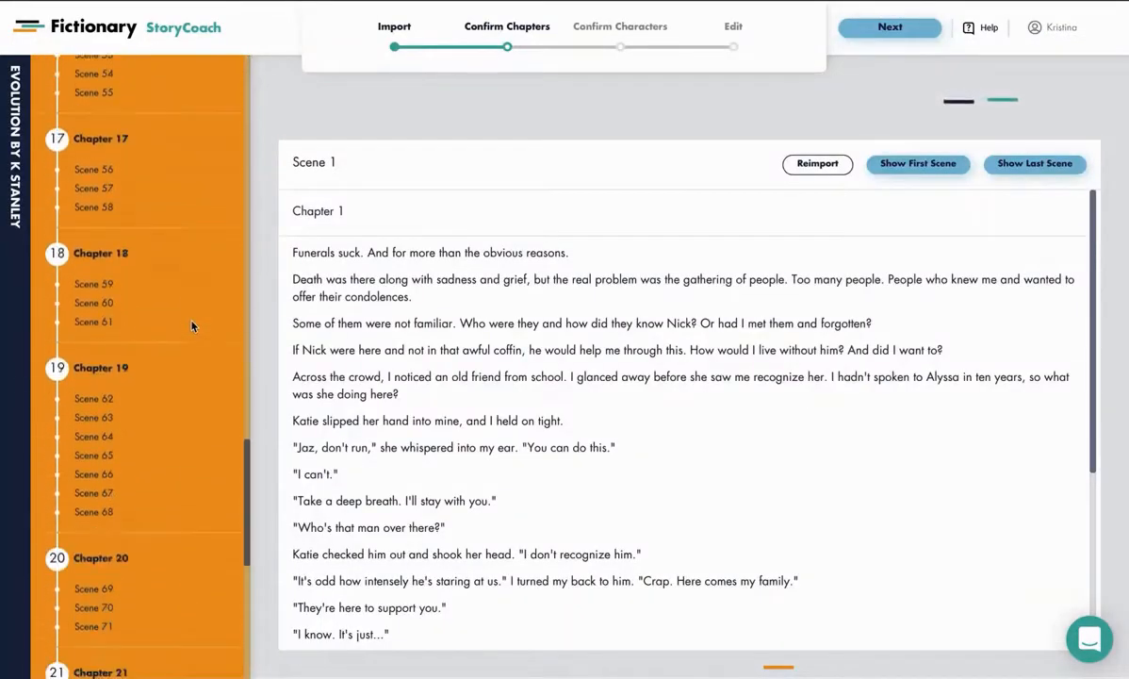
{"action": "left_click", "coordinate": [901, 31]}
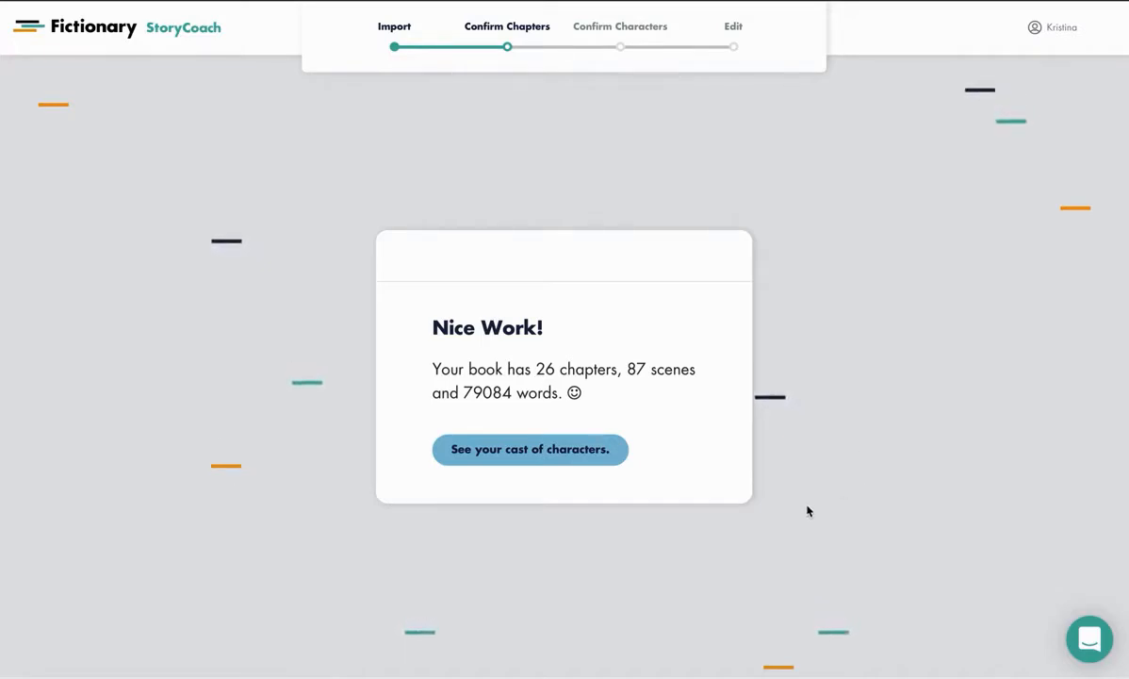
{"action": "left_click", "coordinate": [590, 451]}
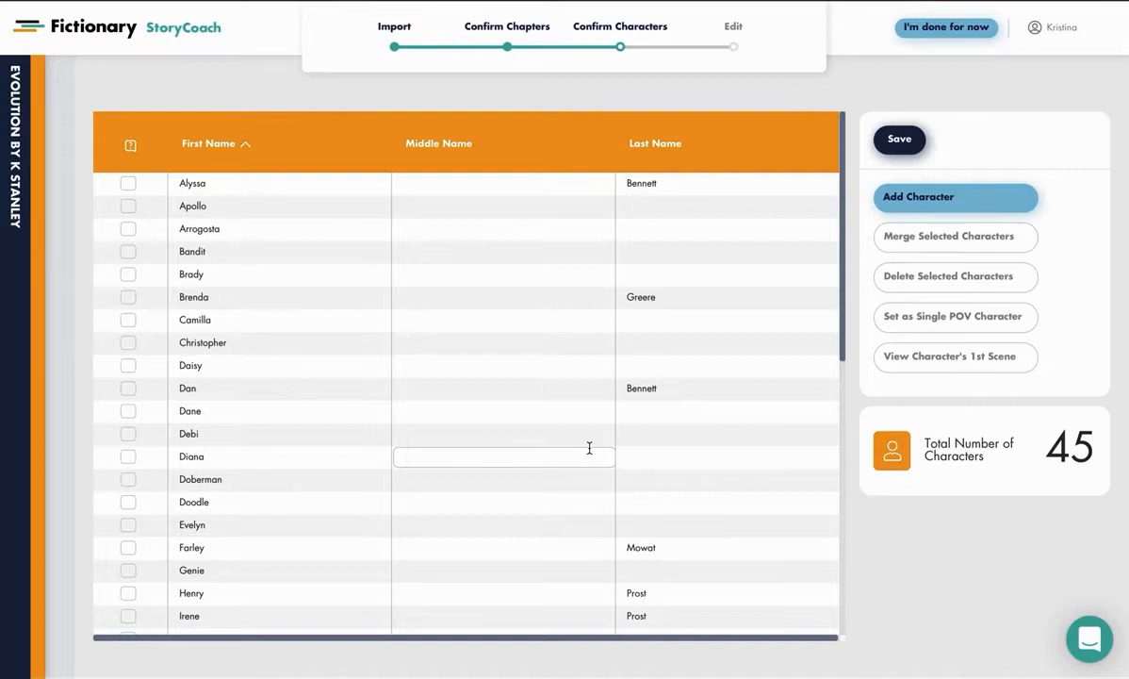
{"action": "left_click", "coordinate": [953, 27]}
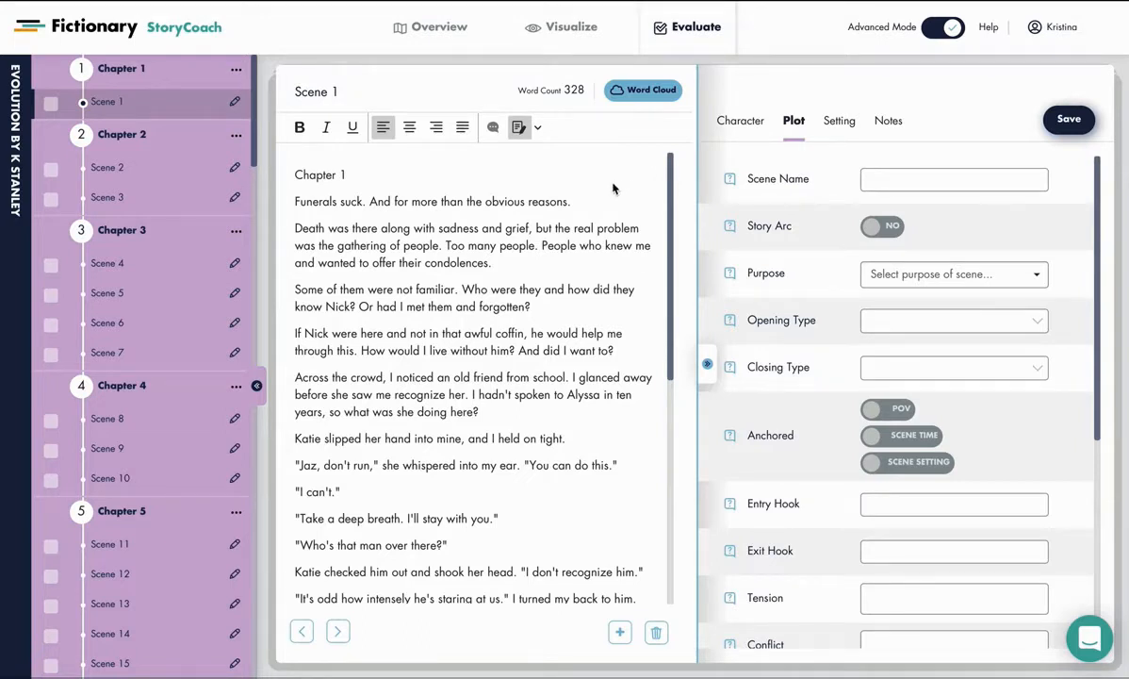
- Set Scene 1's opening type to Thought and mark it as anchored for scene setting
{"action": "left_click", "coordinate": [947, 325]}
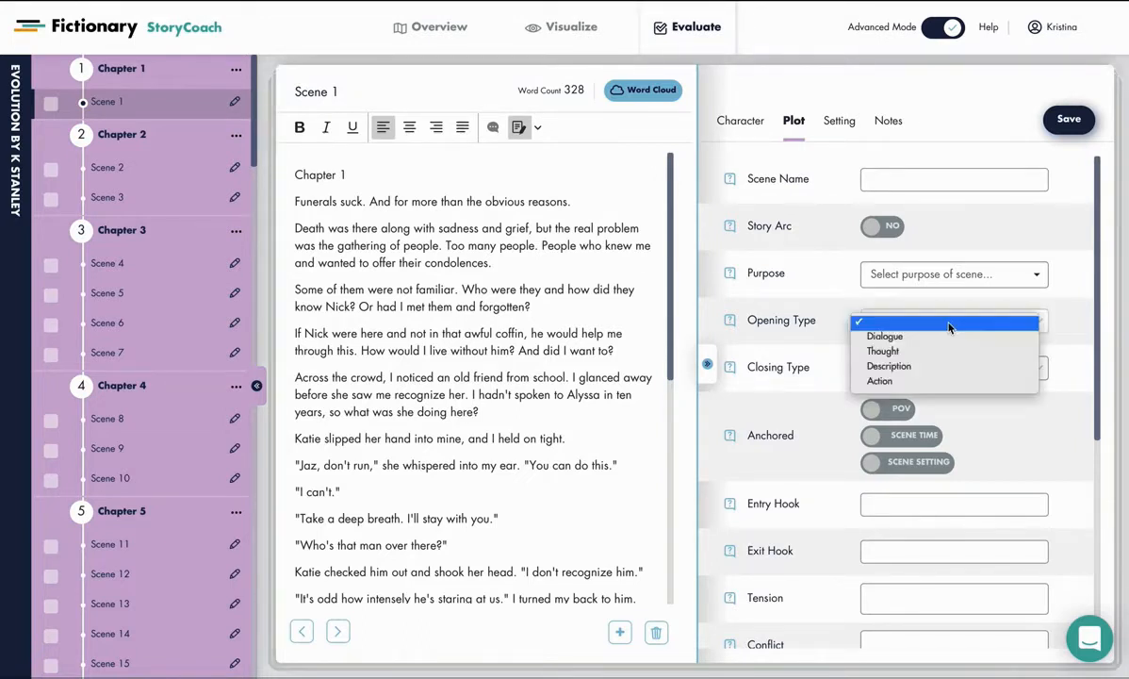
{"action": "left_click", "coordinate": [915, 351]}
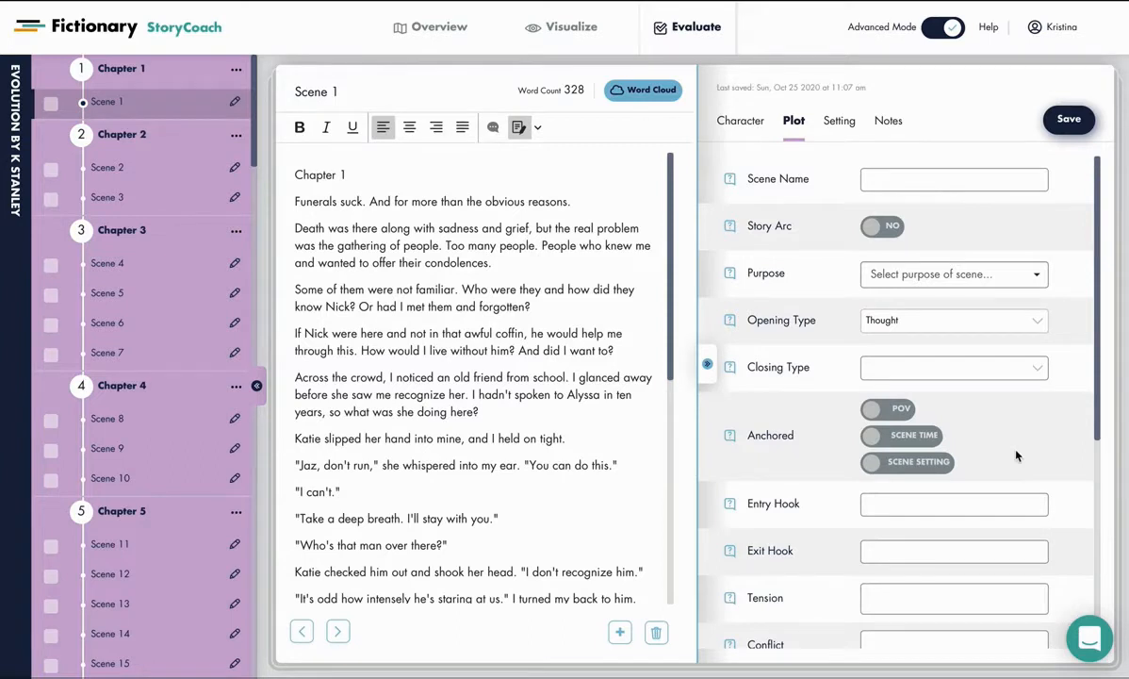
{"action": "left_click", "coordinate": [912, 463]}
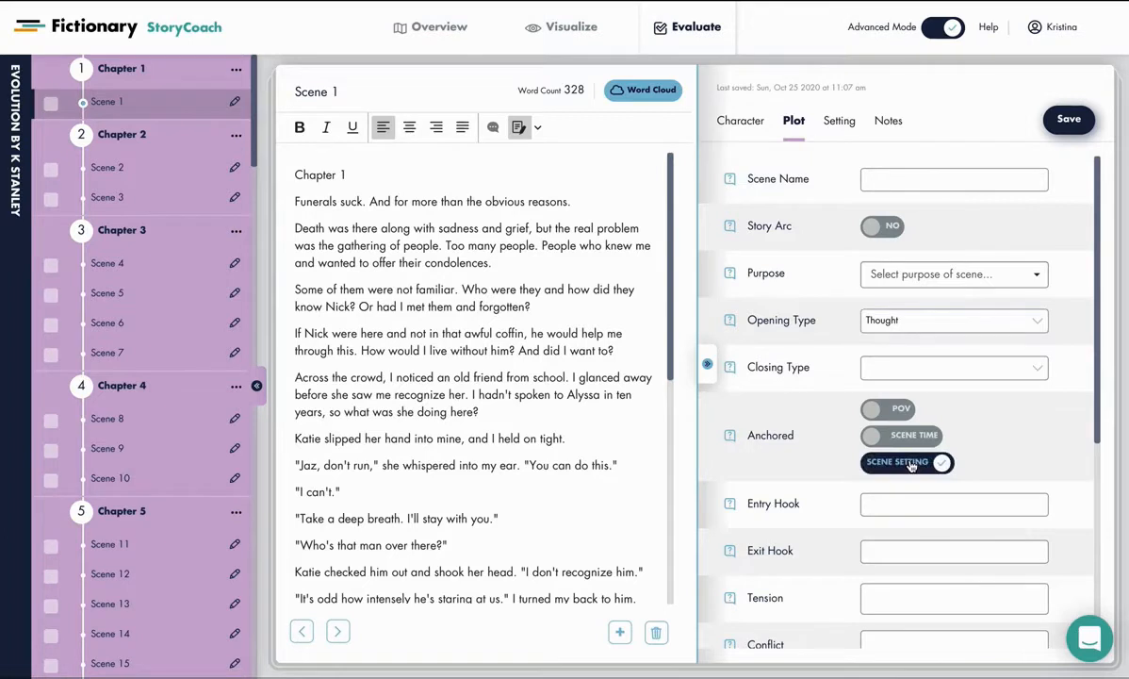
- Enter a √ for the entry hook, tension and conflict in Scene 1's plot elements
{"action": "left_click", "coordinate": [884, 506]}
{"action": "type", "text": "V"}
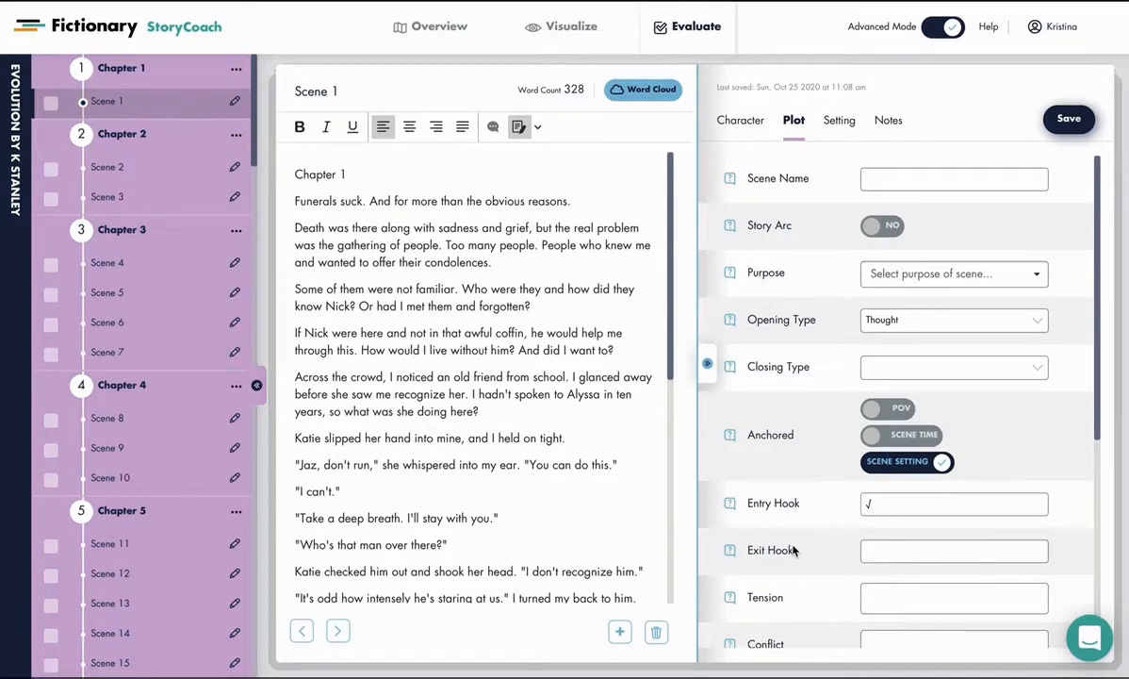
{"action": "scroll", "coordinate": [795, 551], "scroll_direction": "down", "scroll_amount": 2}
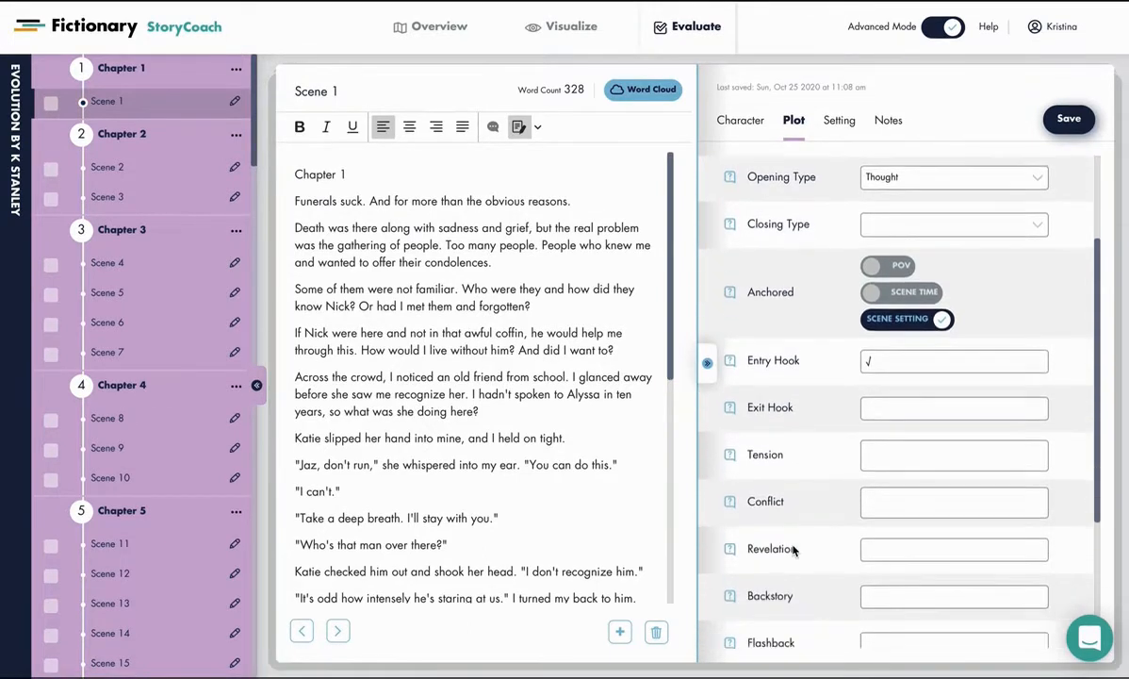
{"action": "scroll", "coordinate": [794, 548], "scroll_direction": "down", "scroll_amount": 1}
{"action": "scroll", "coordinate": [807, 431], "scroll_direction": "down", "scroll_amount": 1}
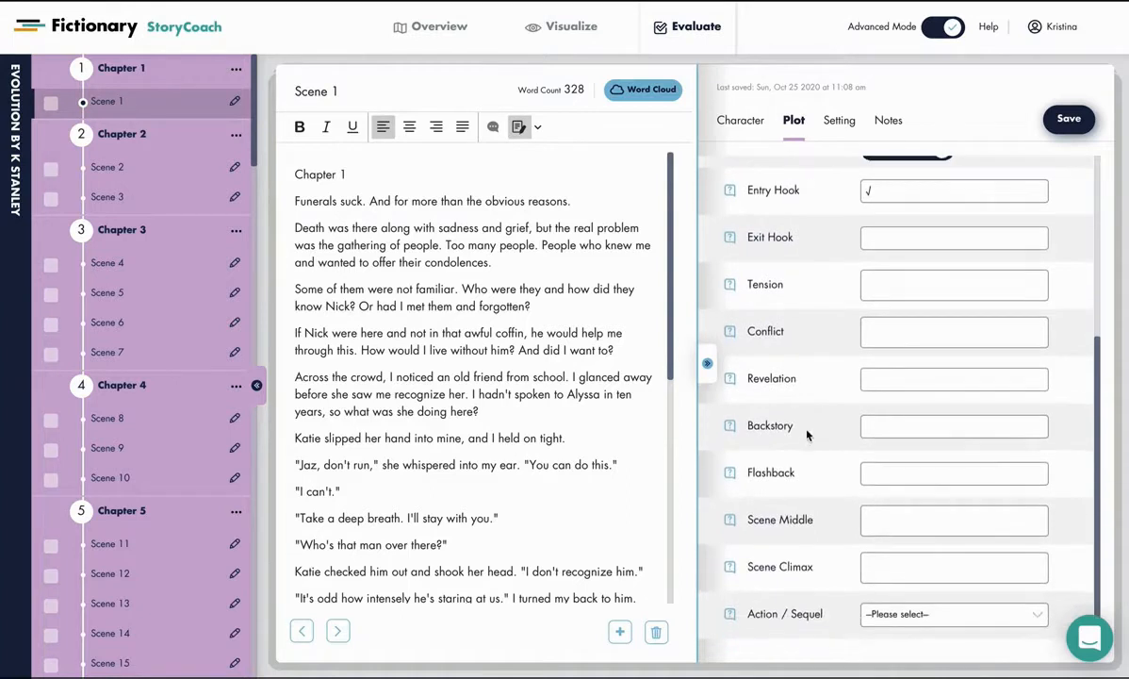
{"action": "scroll", "coordinate": [806, 438], "scroll_direction": "down", "scroll_amount": 1}
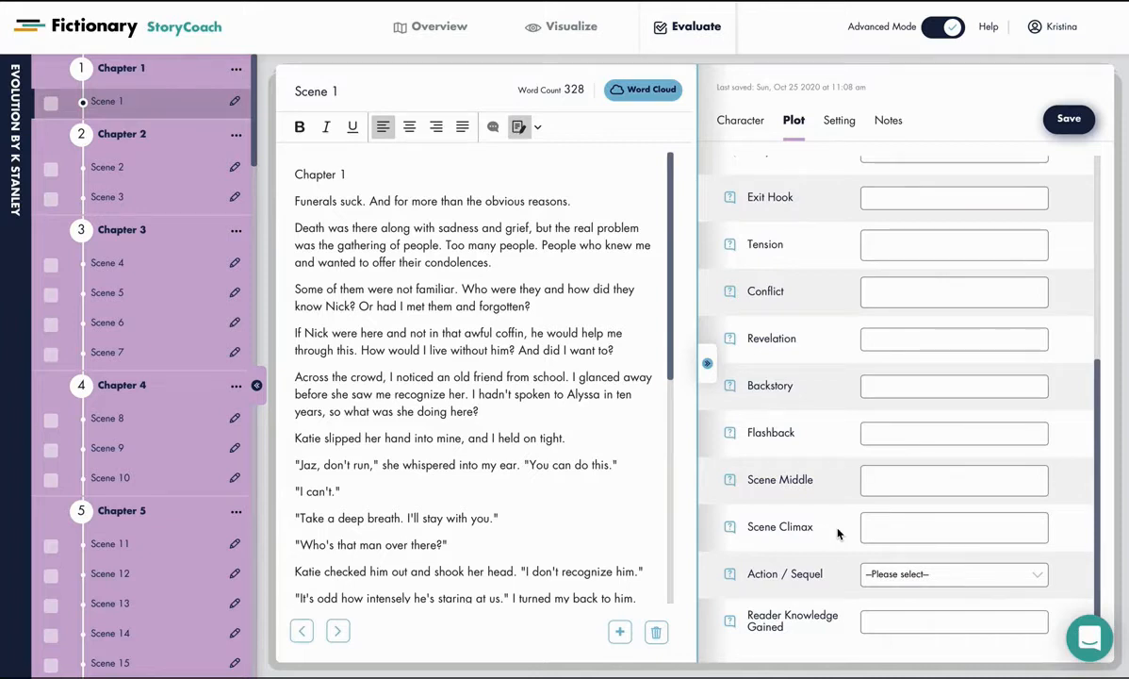
{"action": "left_click", "coordinate": [874, 241]}
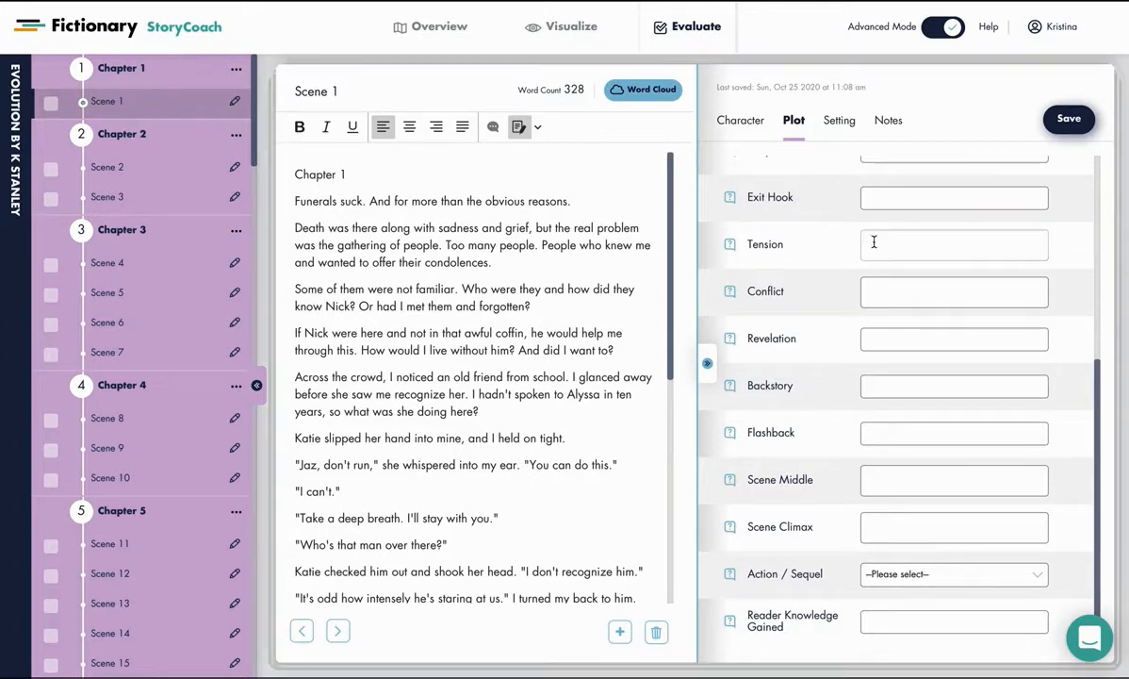
{"action": "type", "text": "√"}
{"action": "left_click", "coordinate": [872, 292]}
{"action": "type", "text": "√"}
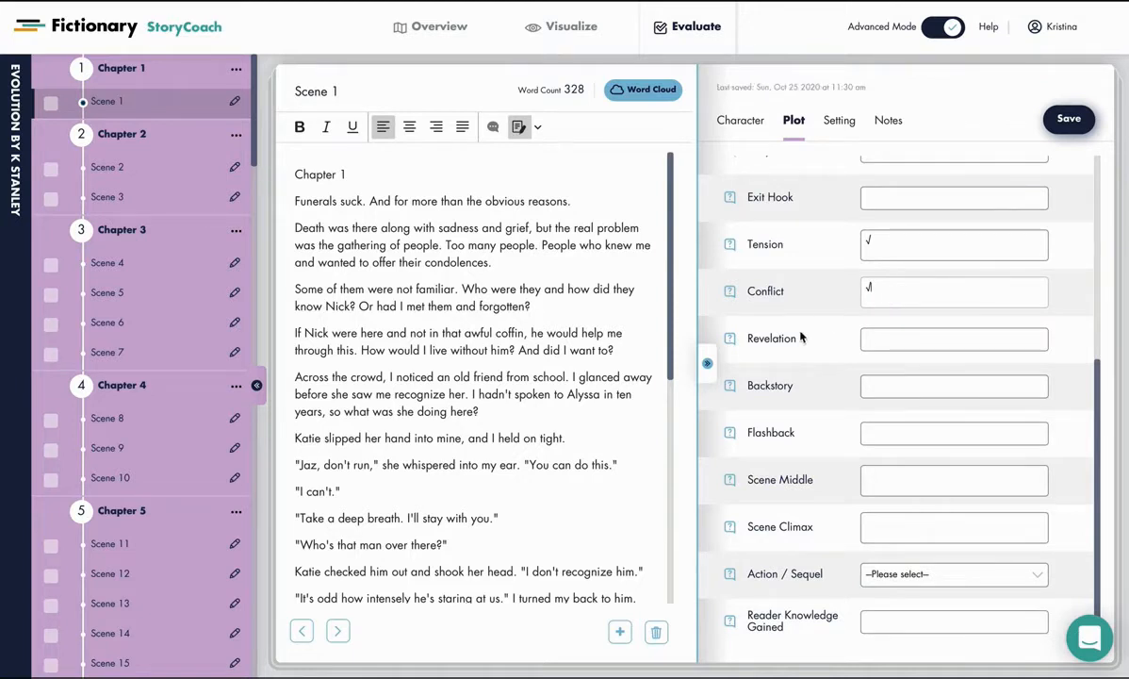
- Enter "Alyssa from high school" as Scene 1's backstory and check off Scene 1 in the chapter list
{"action": "scroll", "coordinate": [802, 366], "scroll_direction": "down", "scroll_amount": 1}
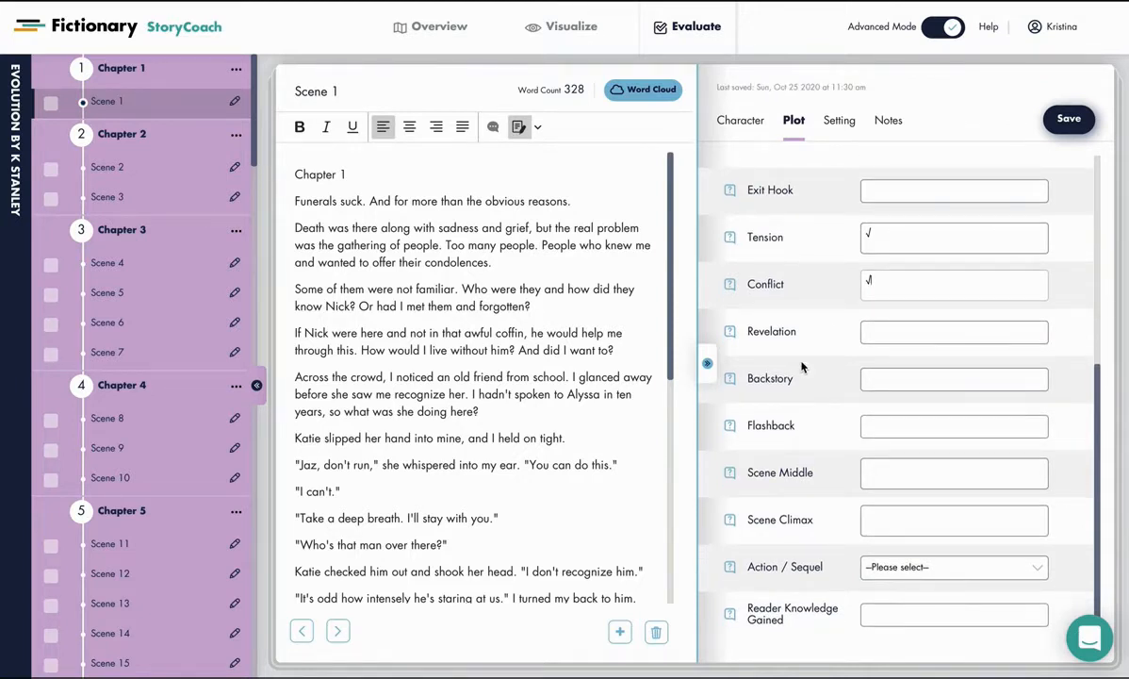
{"action": "left_click", "coordinate": [872, 380]}
{"action": "type", "text": "Alys"}
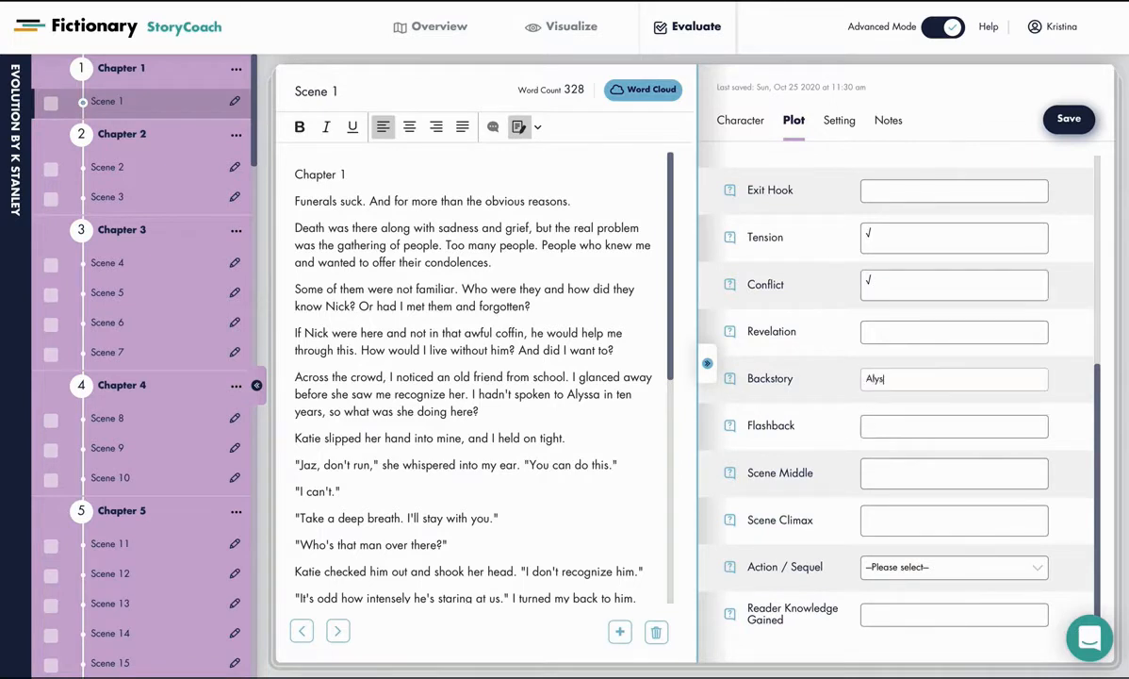
{"action": "type", "text": "sa from high school"}
{"action": "mouse_move", "coordinate": [860, 2]}
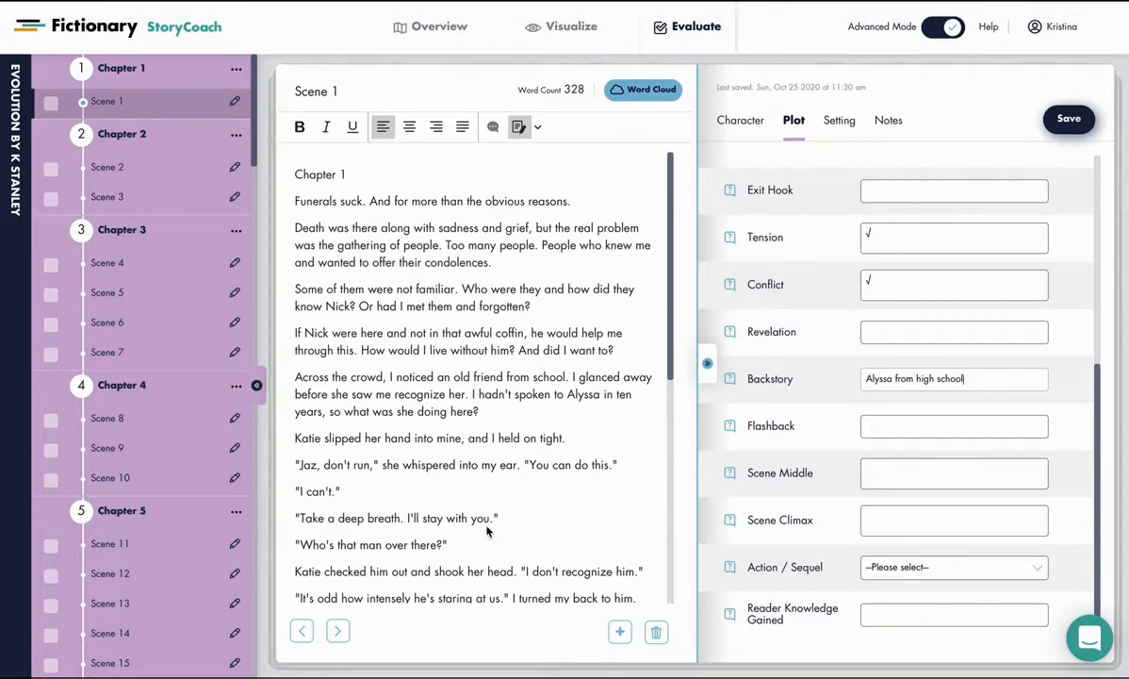
{"action": "left_click", "coordinate": [53, 112]}
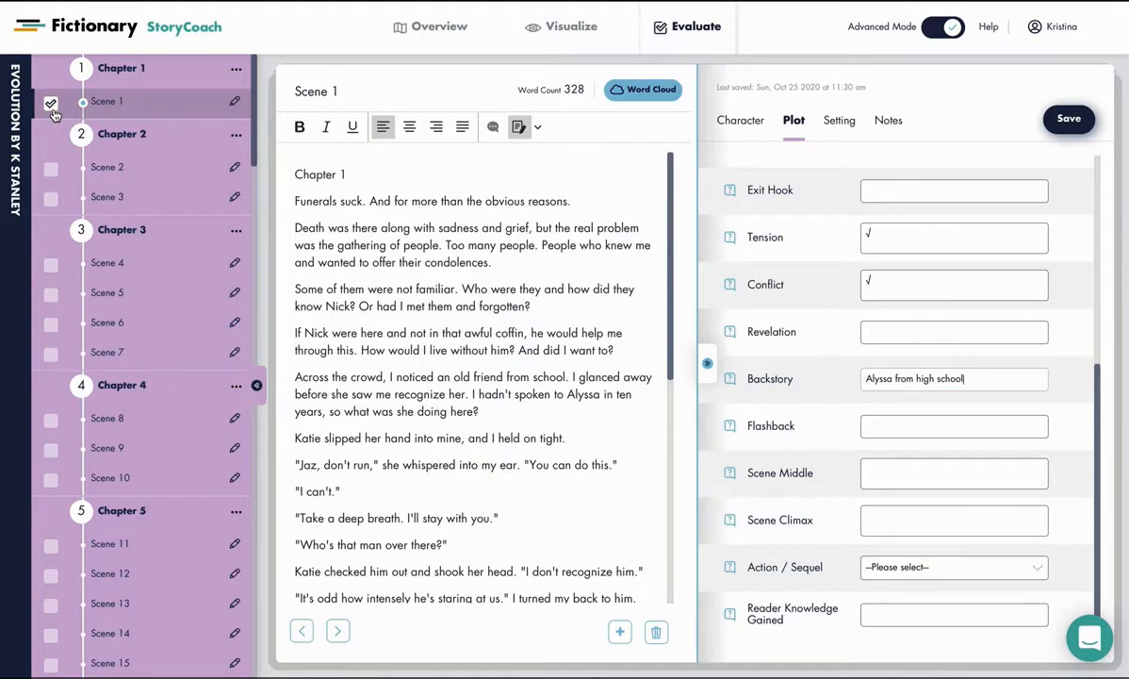
- Enter "Unknown man stares" as the scene middle and "Jaz bolts" as the scene climax
{"action": "scroll", "coordinate": [483, 533], "scroll_direction": "down", "scroll_amount": 5}
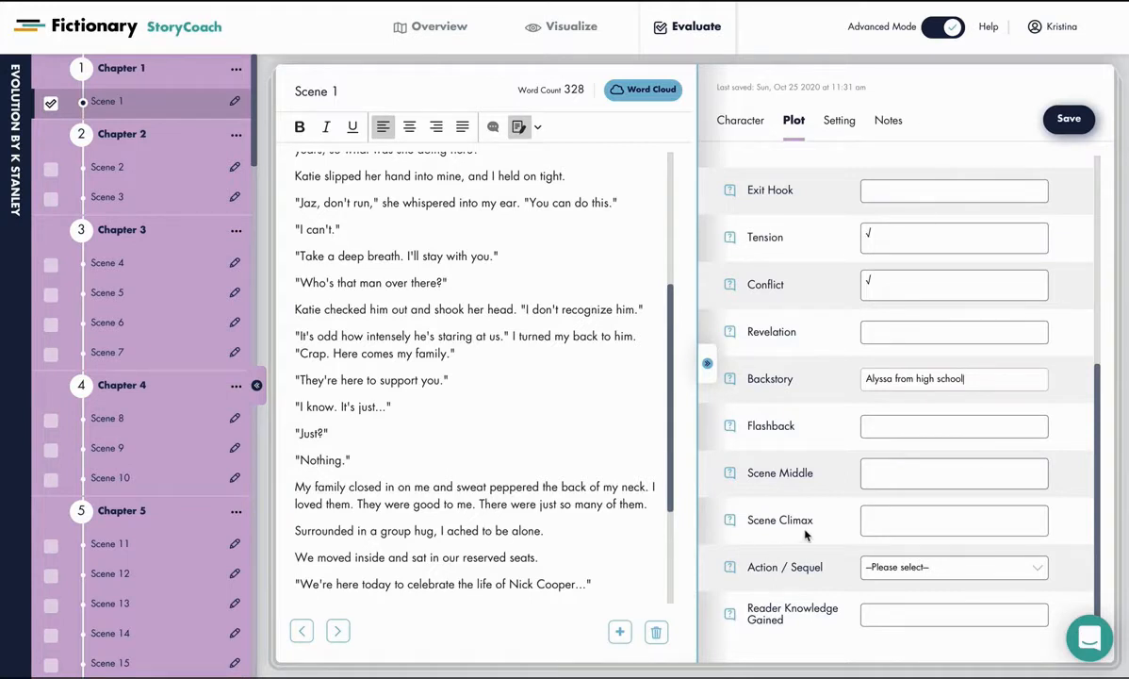
{"action": "left_click", "coordinate": [881, 480]}
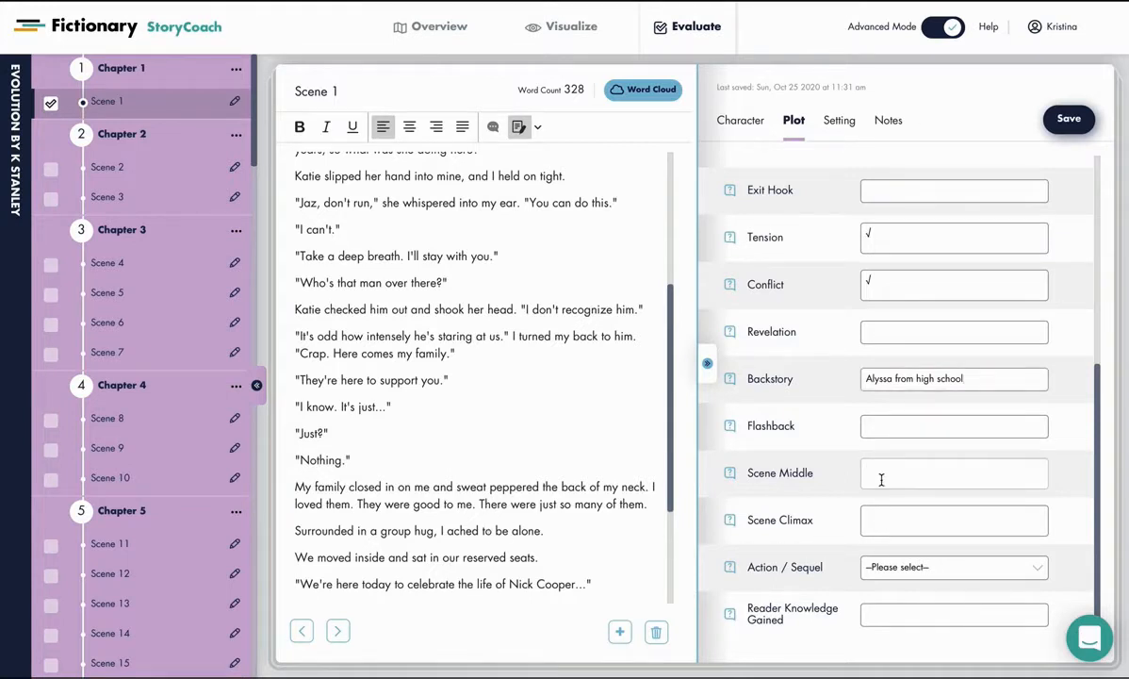
{"action": "type", "text": "Unknown mo"}
{"action": "type", "text": "n stares"}
{"action": "left_click", "coordinate": [881, 525]}
{"action": "type", "text": "Jaz b"}
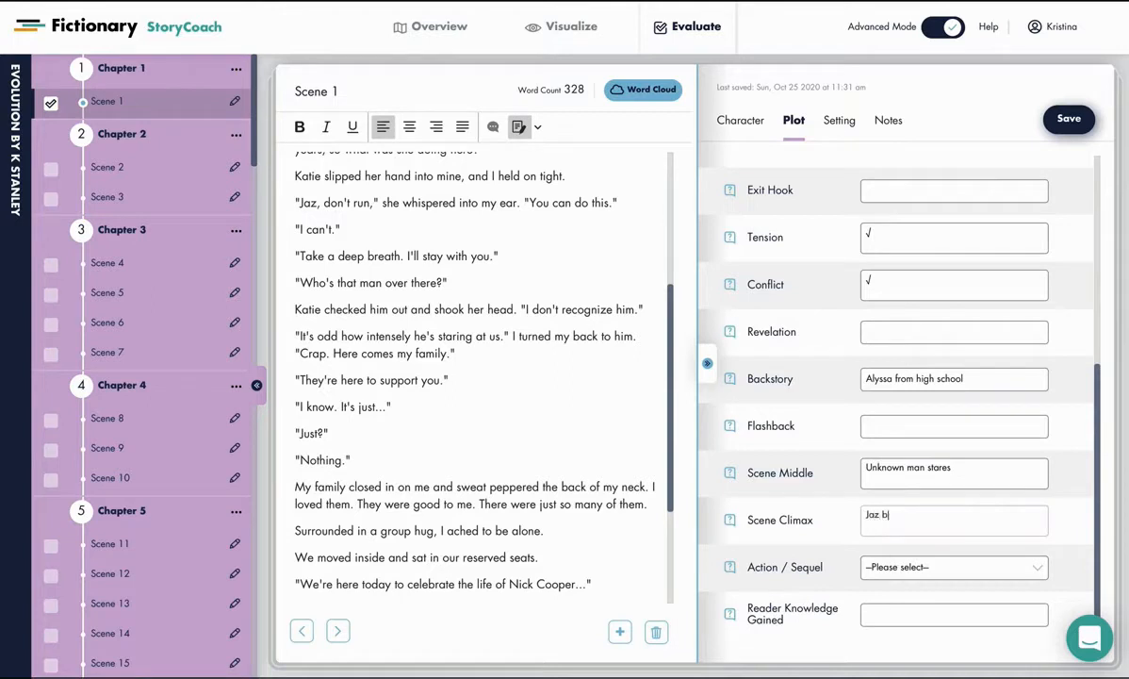
{"action": "type", "text": "olts"}
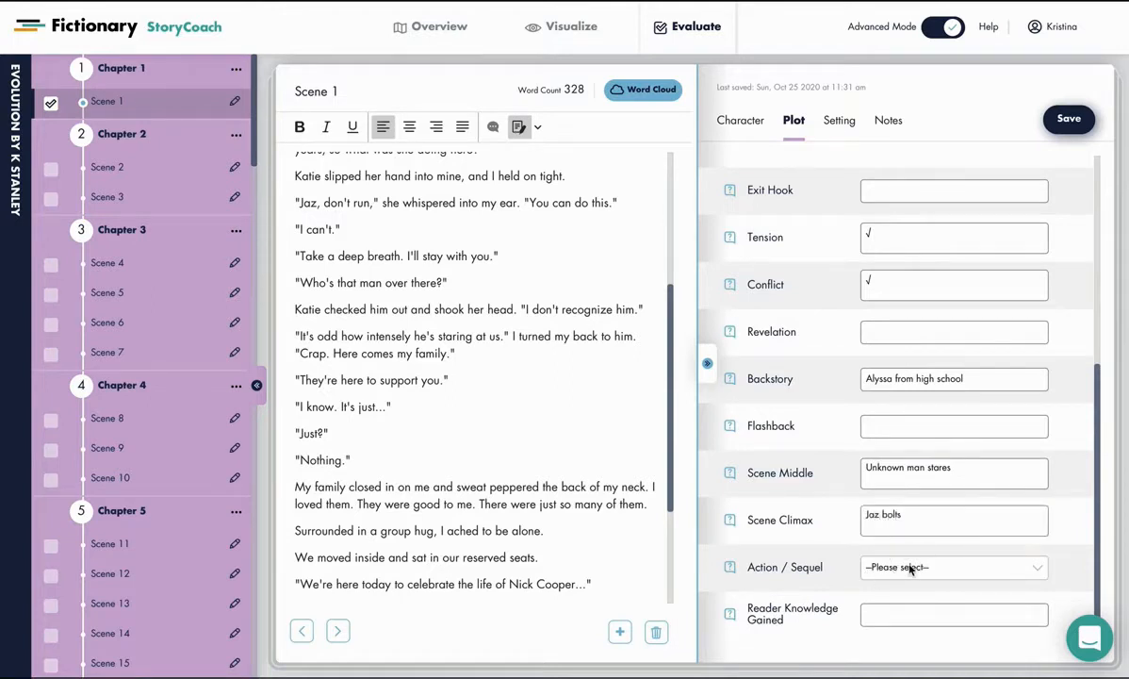
- Classify Scene 1 as Action under Action / Sequel and enter a √ for its exit hook
{"action": "left_click", "coordinate": [909, 567]}
{"action": "left_click", "coordinate": [907, 586]}
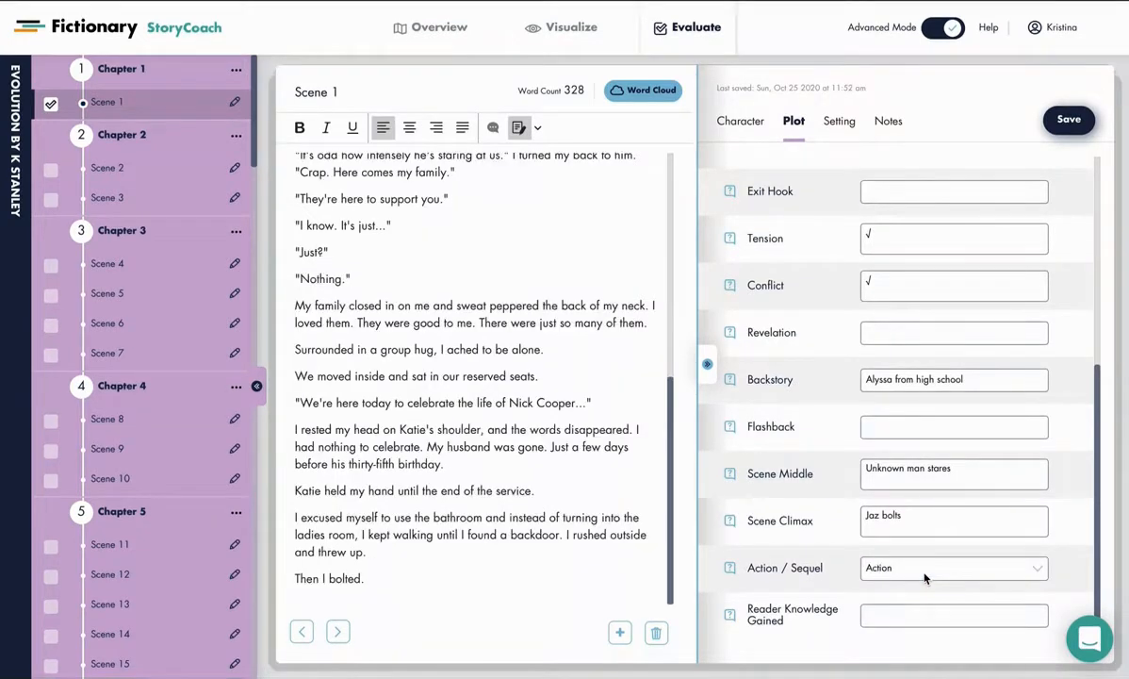
{"action": "scroll", "coordinate": [924, 578], "scroll_direction": "up", "scroll_amount": 5}
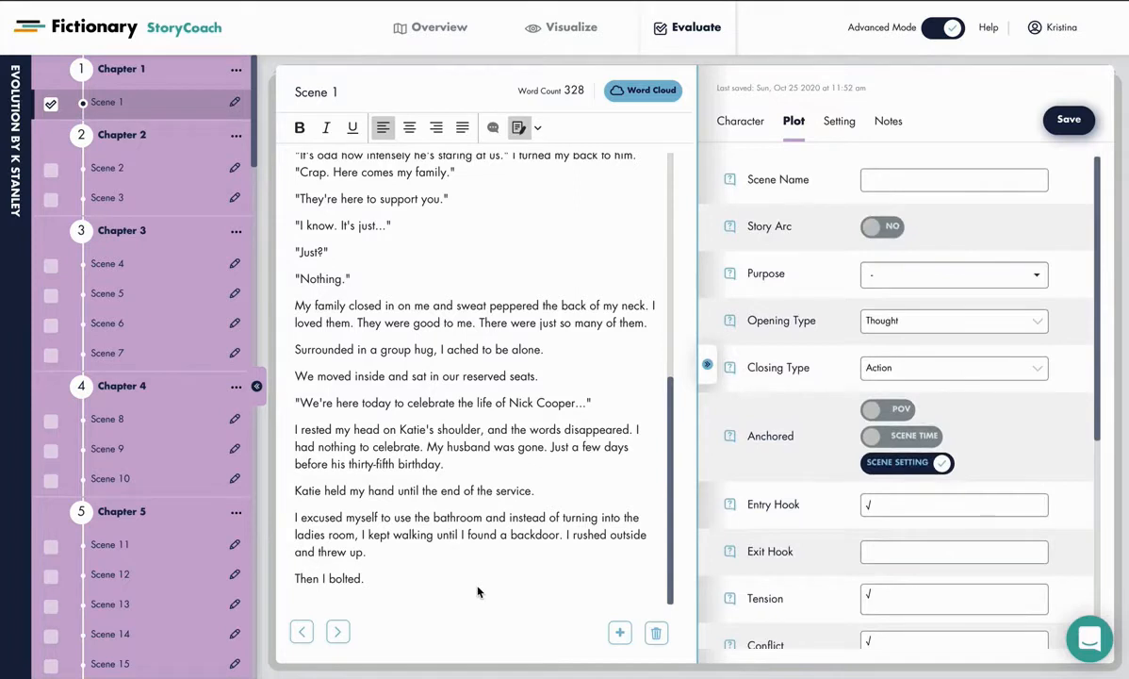
{"action": "left_click", "coordinate": [874, 550]}
{"action": "type", "text": "√"}
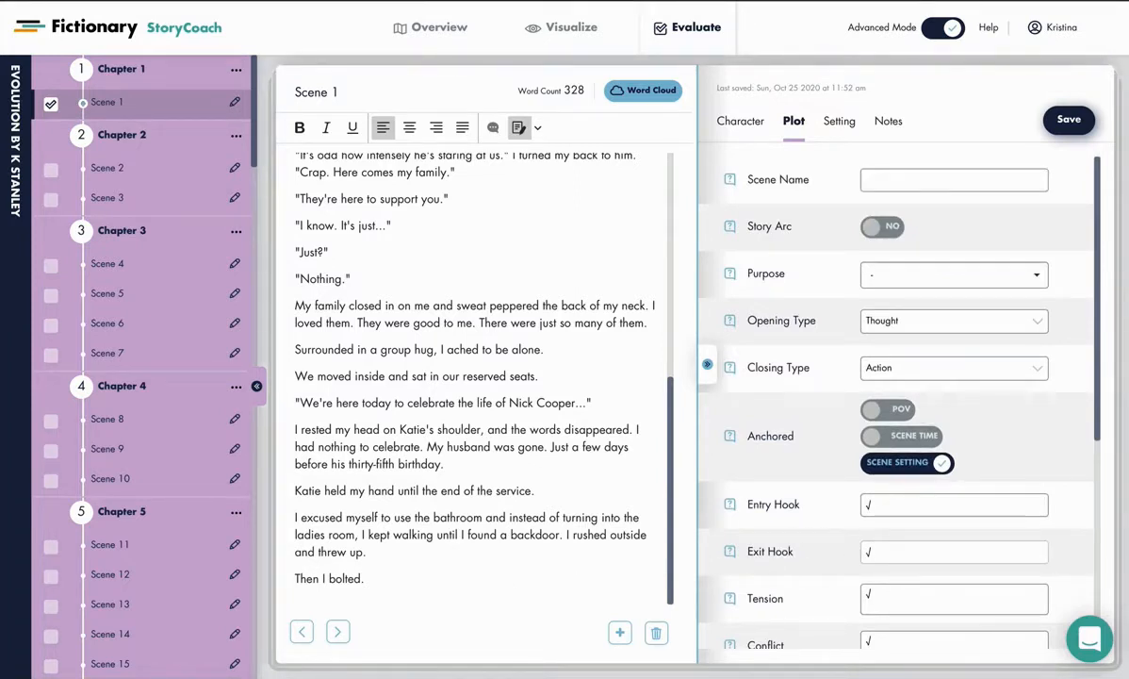
- Name Scene 1 "Funeral" and set its purpose to Character Introduction
{"action": "left_click", "coordinate": [878, 184]}
{"action": "type", "text": "Furneral"}
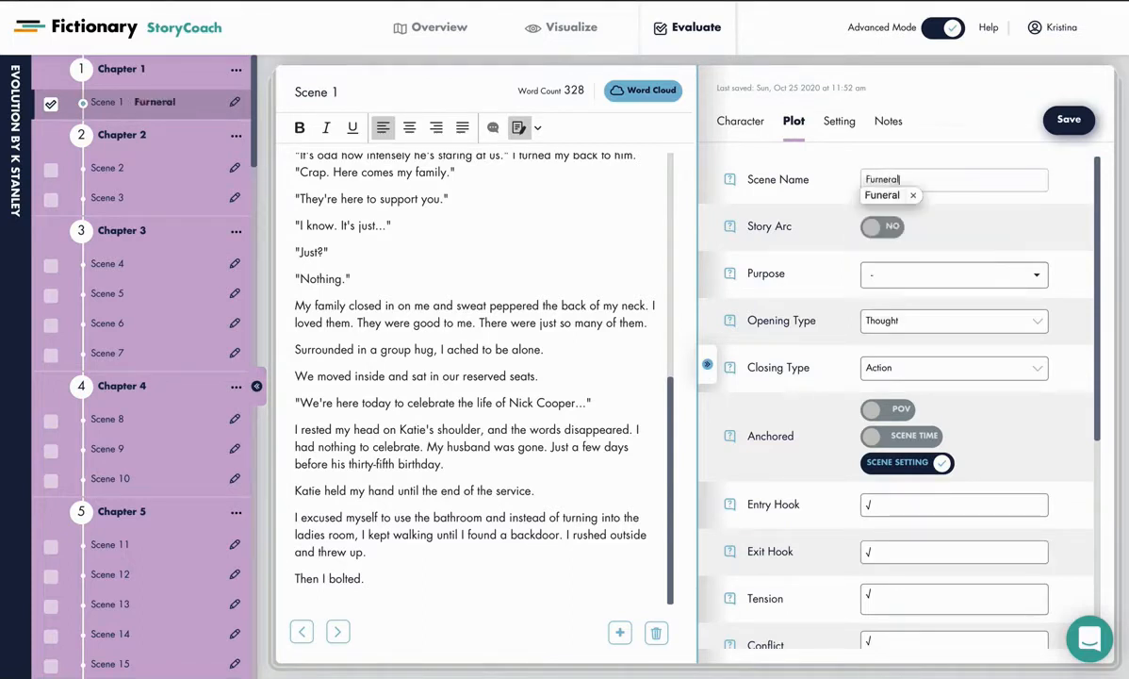
{"action": "left_click", "coordinate": [883, 195]}
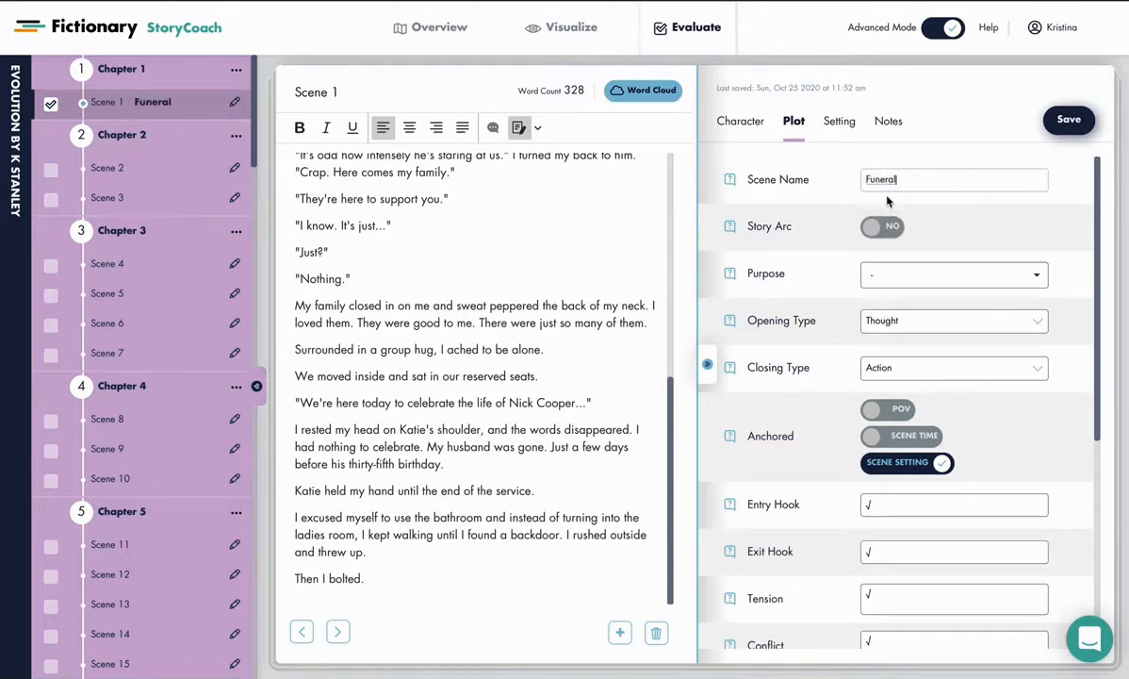
{"action": "left_click", "coordinate": [944, 285]}
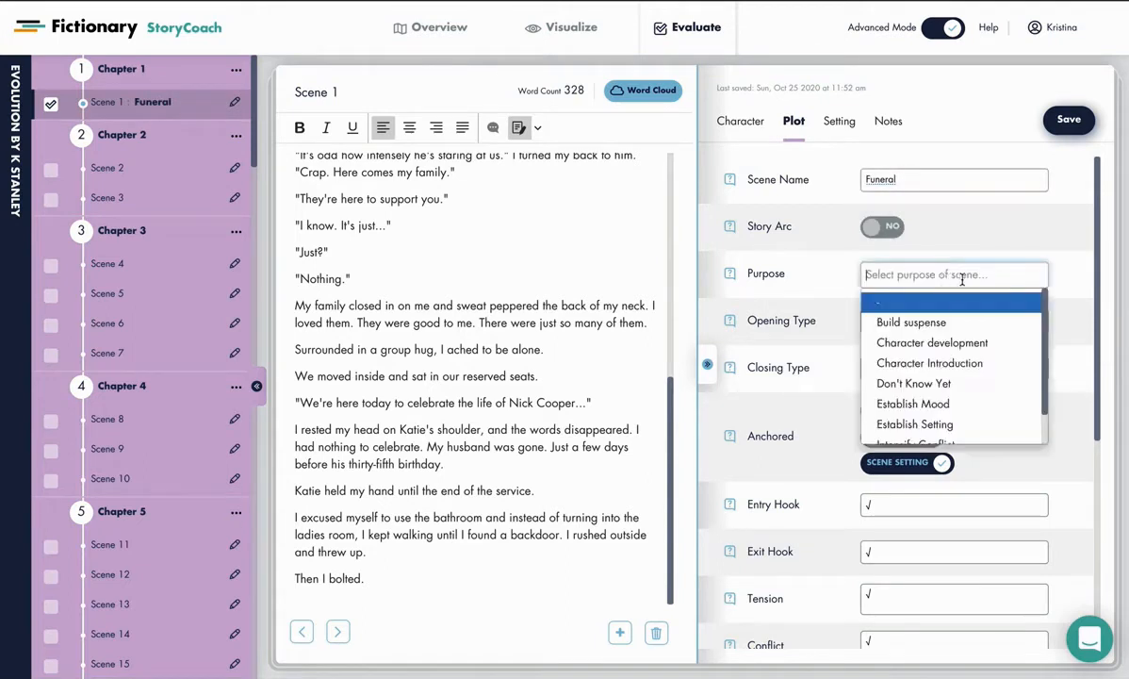
{"action": "left_click", "coordinate": [967, 363]}
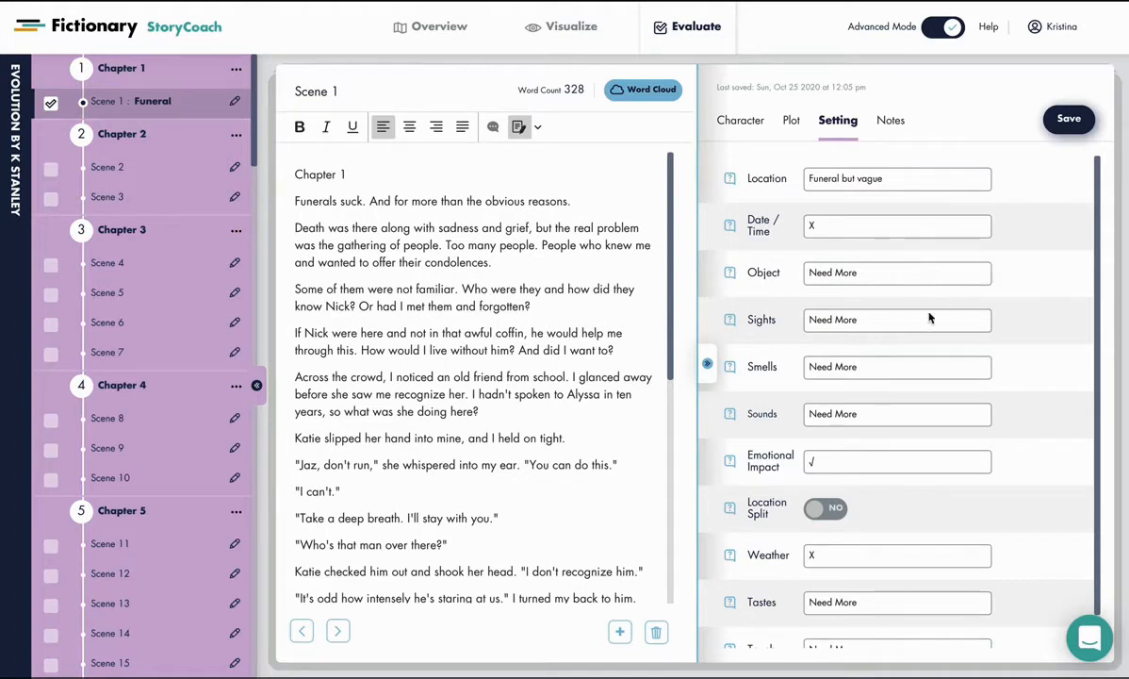
- Move Nick Cooper from the characters in Scene 1 to the characters mentioned, and close the character list
{"action": "scroll", "coordinate": [923, 621], "scroll_direction": "down", "scroll_amount": 1}
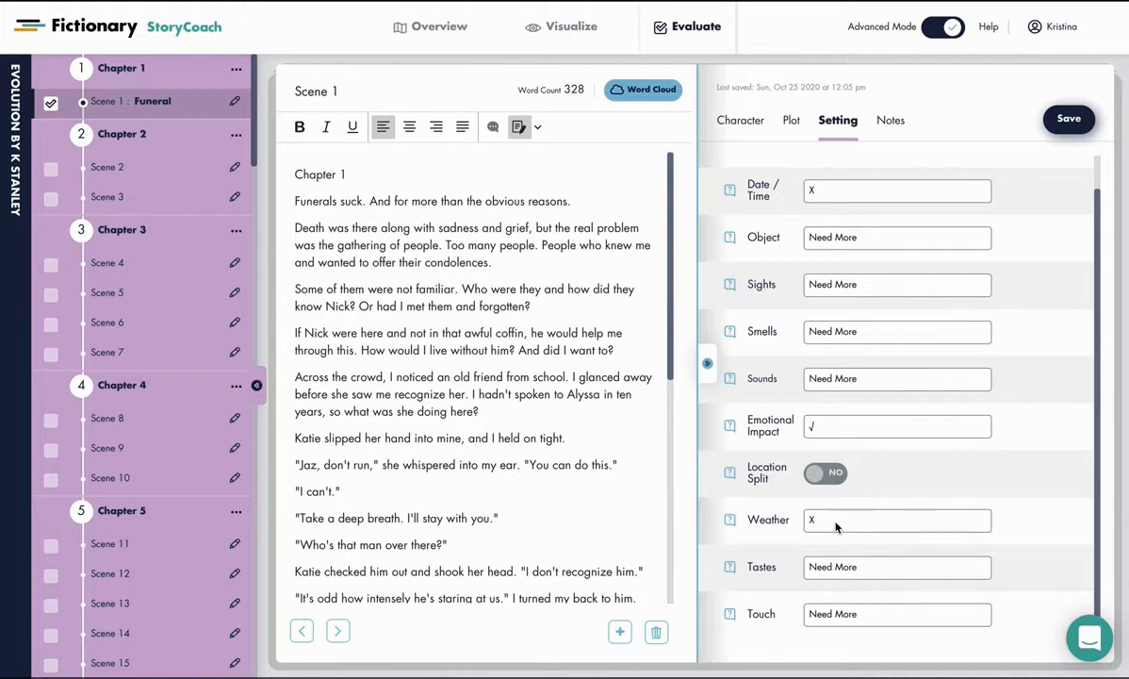
{"action": "left_click", "coordinate": [745, 124]}
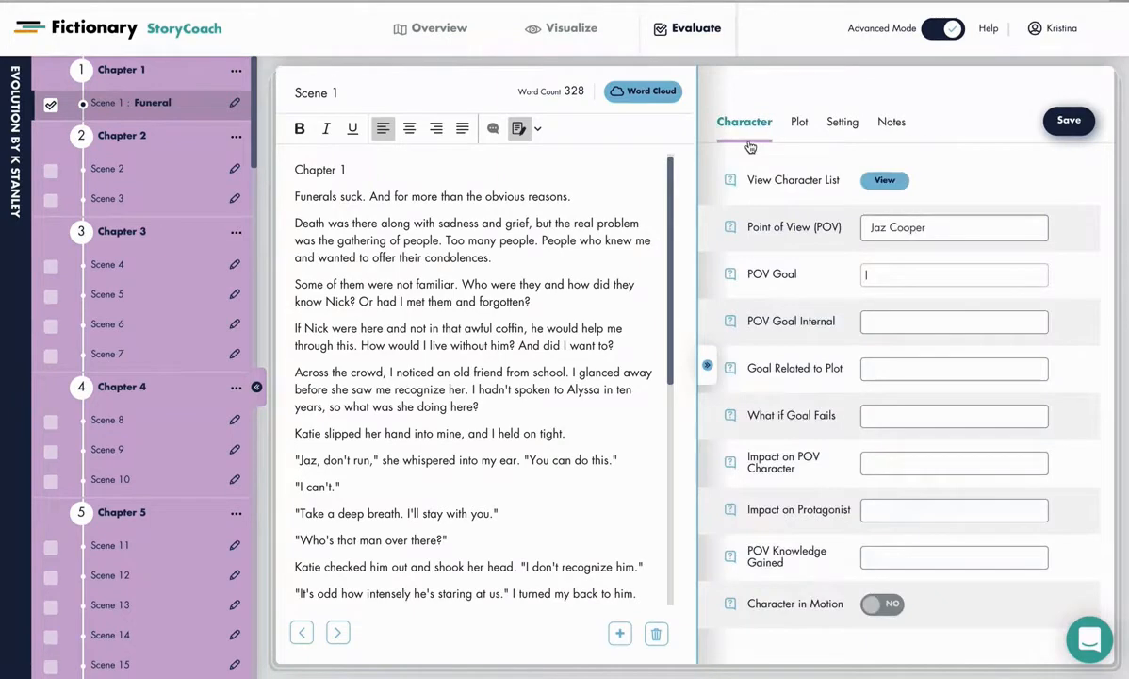
{"action": "left_click", "coordinate": [884, 181]}
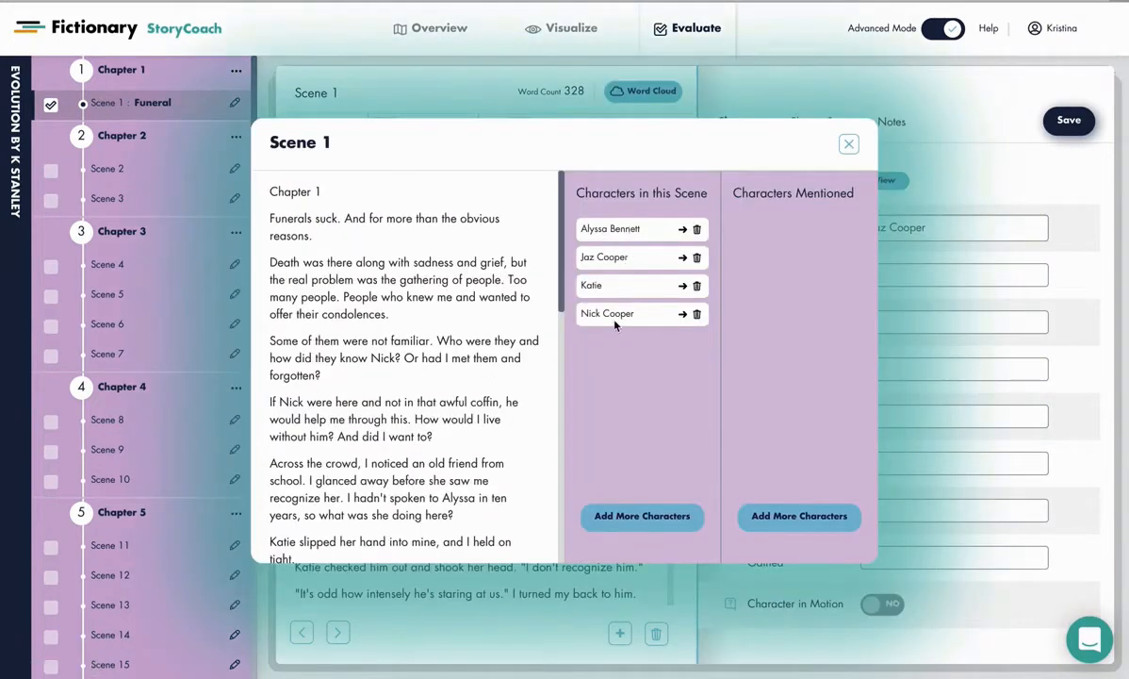
{"action": "left_click", "coordinate": [682, 314]}
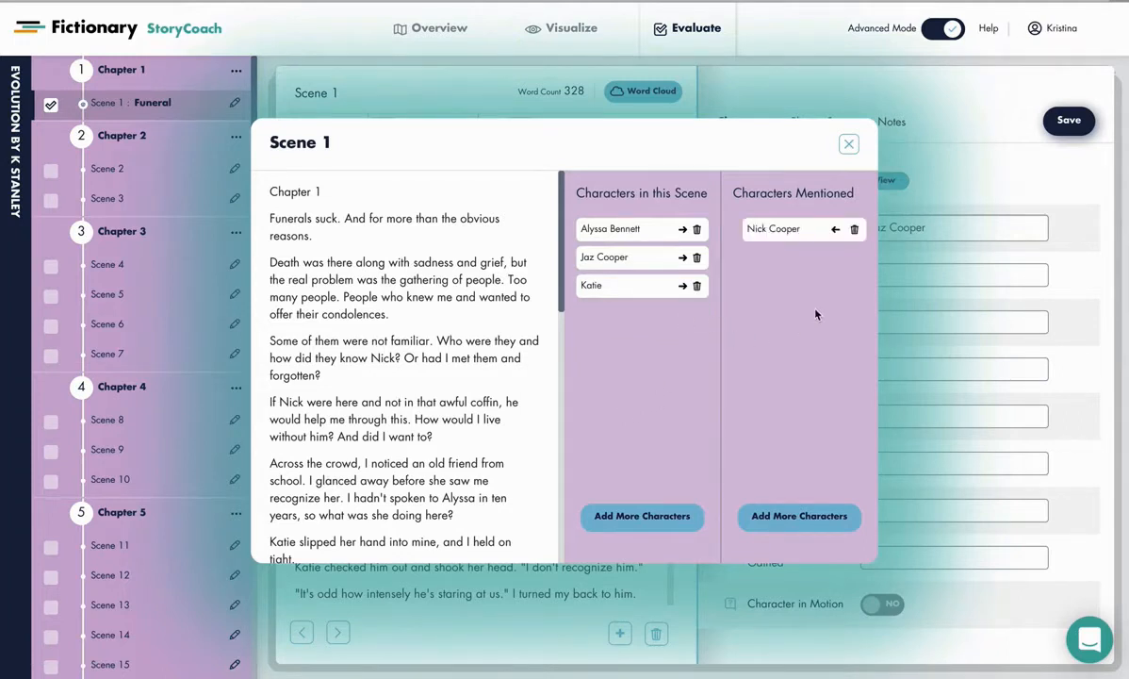
{"action": "left_click", "coordinate": [849, 144]}
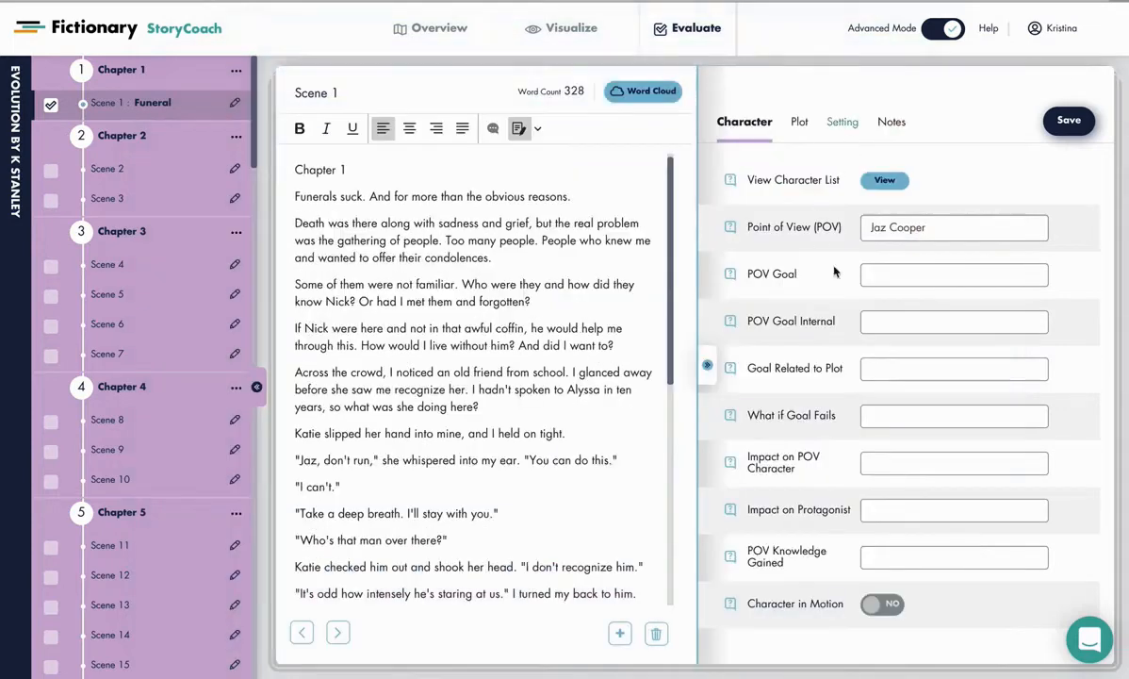
- Enter "Survive Funeral" as Scene 1's POV goal and a √ for the internal POV goal
{"action": "left_click", "coordinate": [893, 279]}
{"action": "type", "text": "Survive Funeral"}
{"action": "left_click", "coordinate": [877, 321]}
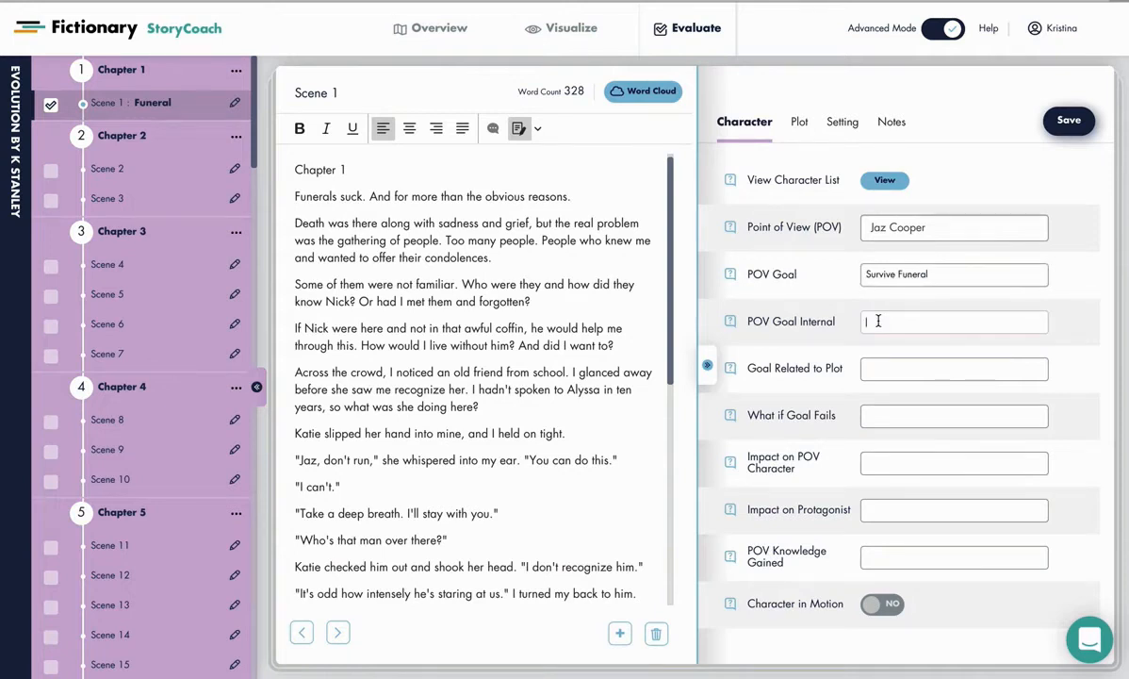
{"action": "type", "text": "J"}
- Enter a √ for both Goal Related to Plot and What if Goal Fails
{"action": "left_click", "coordinate": [883, 362]}
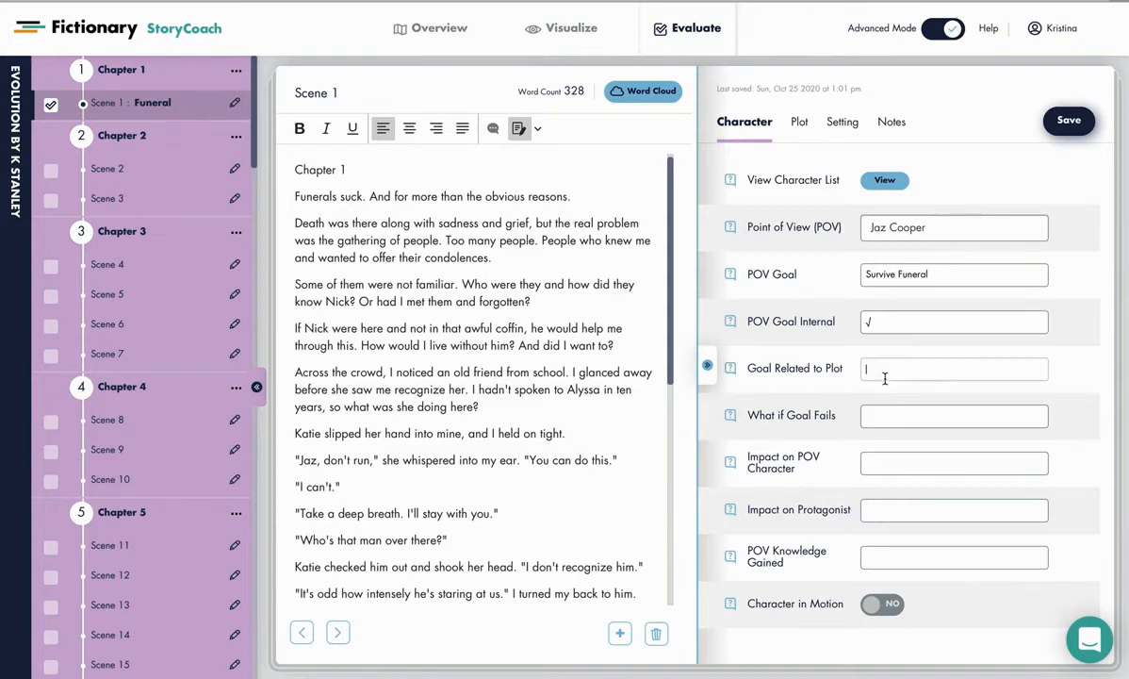
{"action": "type", "text": "√"}
{"action": "left_click", "coordinate": [877, 416]}
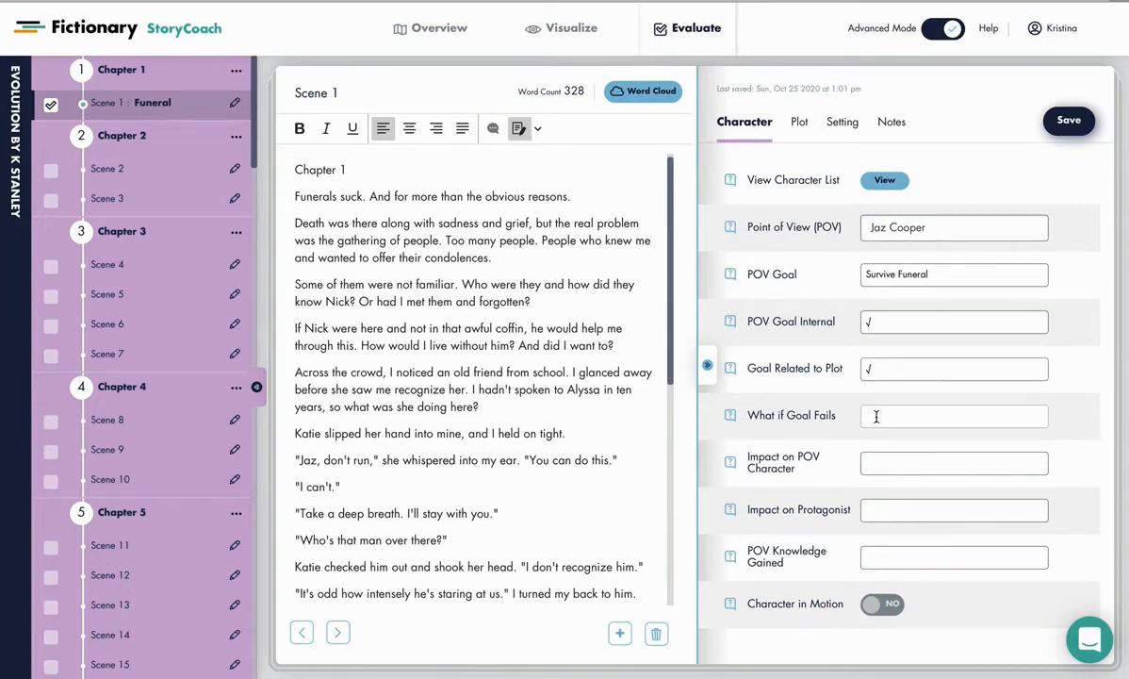
{"action": "type", "text": "√"}
- Enter "__" for Impact on POV Character and toggle the Character in Motion setting
{"action": "left_click", "coordinate": [883, 464]}
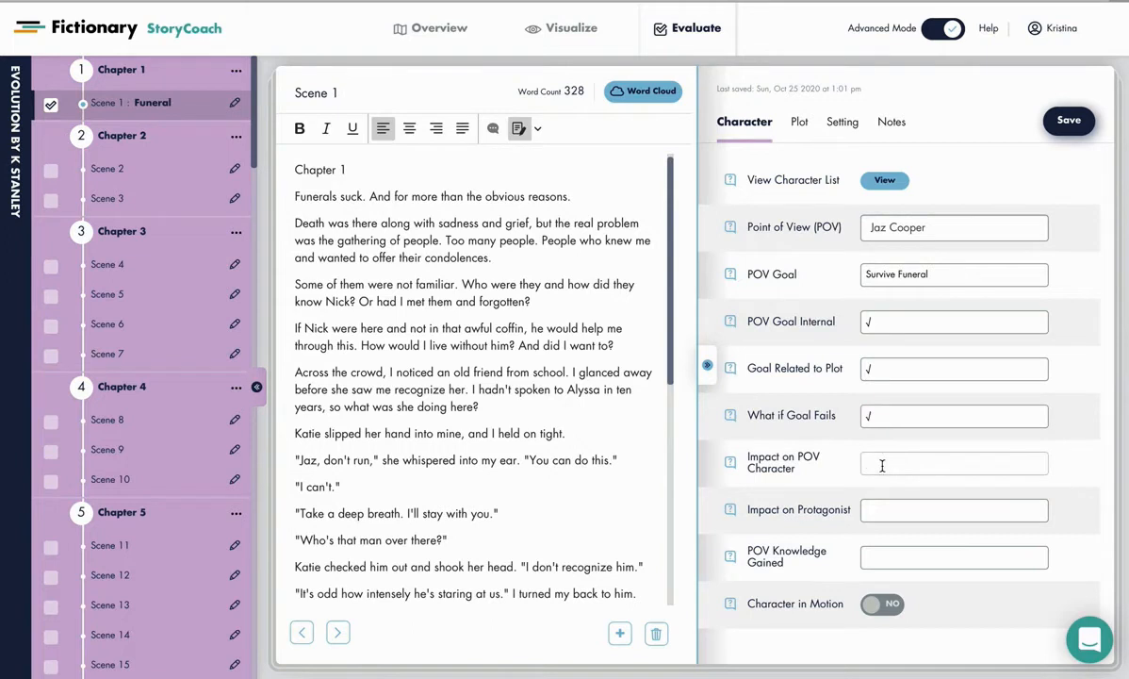
{"action": "type", "text": "__"}
{"action": "left_click", "coordinate": [887, 510]}
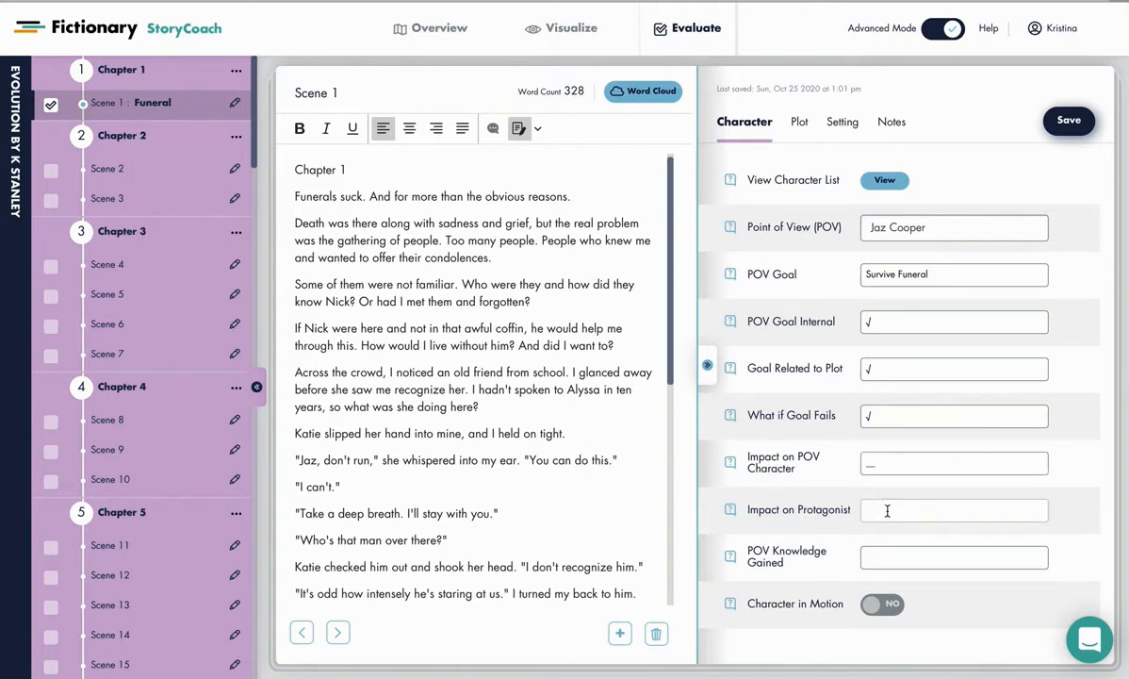
{"action": "left_click", "coordinate": [873, 611]}
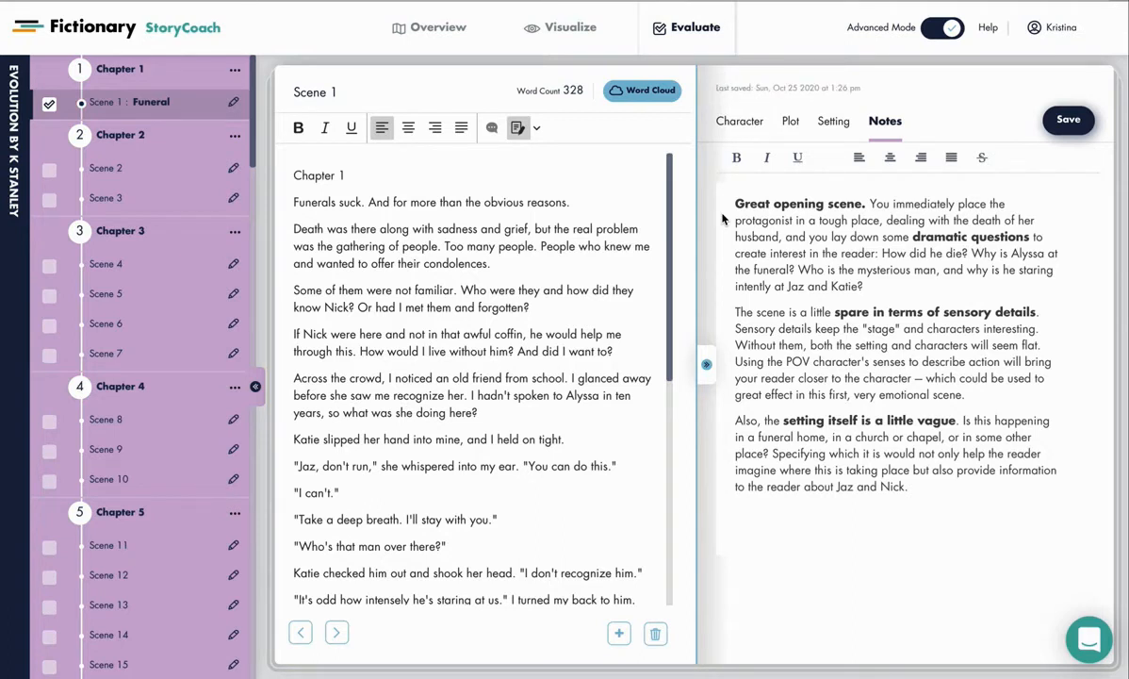
- Add a bold "Summary Letter" heading below the last paragraph of Scene 1's notes, followed by a new line
{"action": "left_click", "coordinate": [785, 267]}
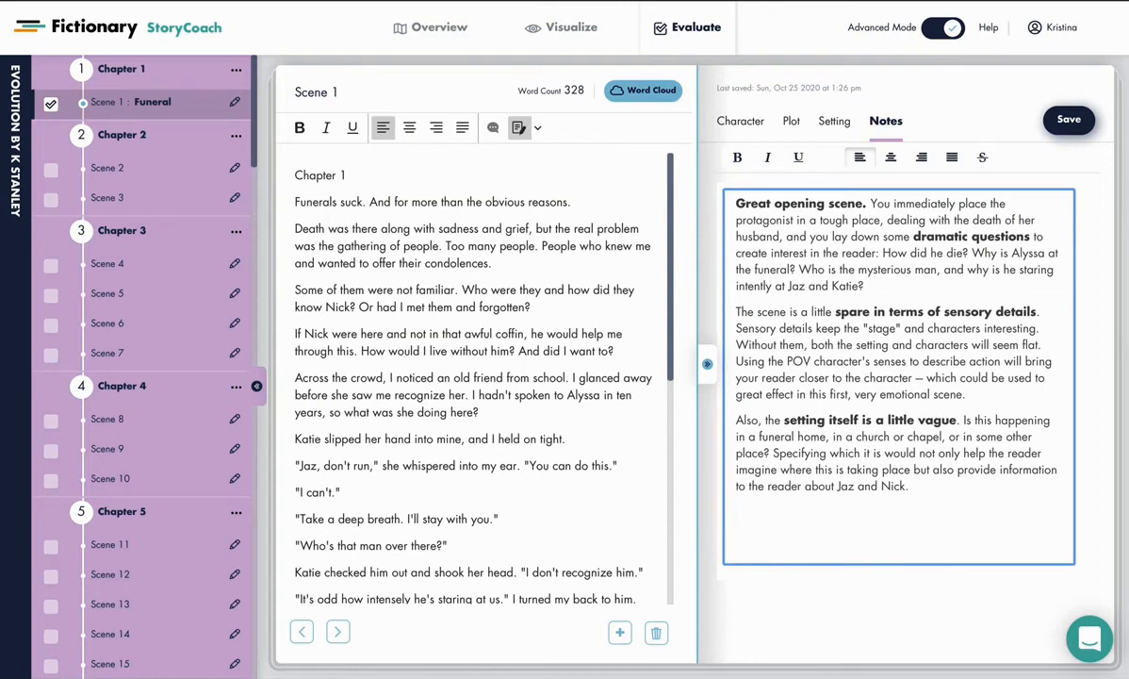
{"action": "type", "text": "Summary Letter"}
{"action": "key", "text": "Return"}
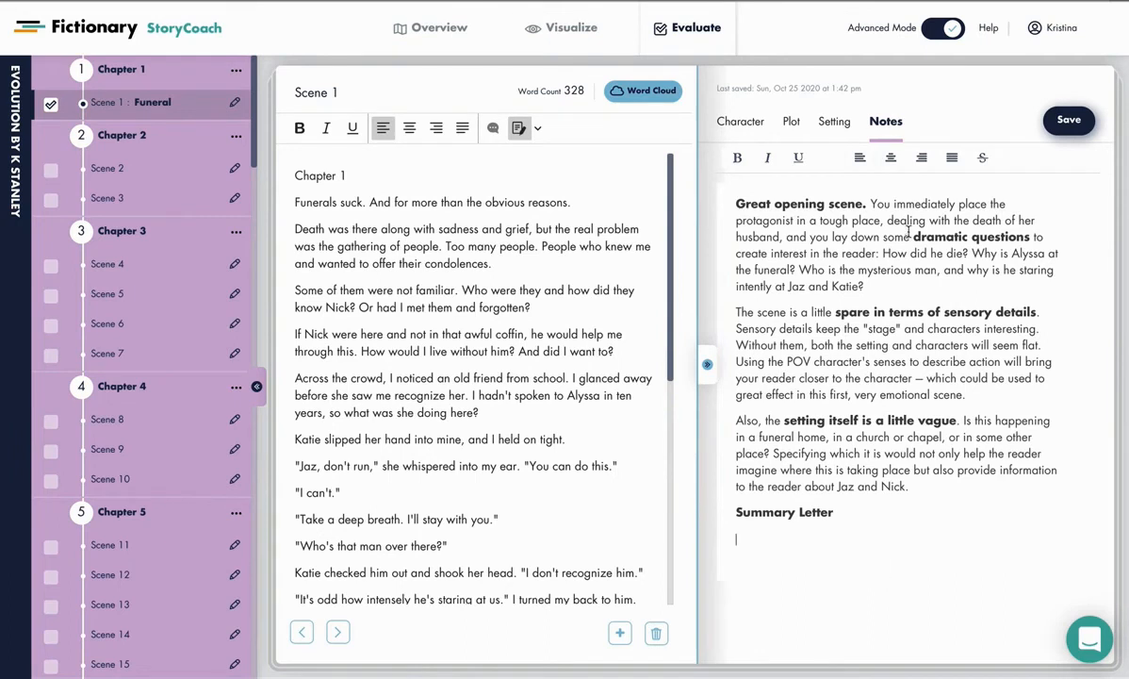
- Copy the sensory details advice, from "Sensory details keep the stage" to its end, out of the extended help for the Sights setting element
{"action": "left_click", "coordinate": [835, 126]}
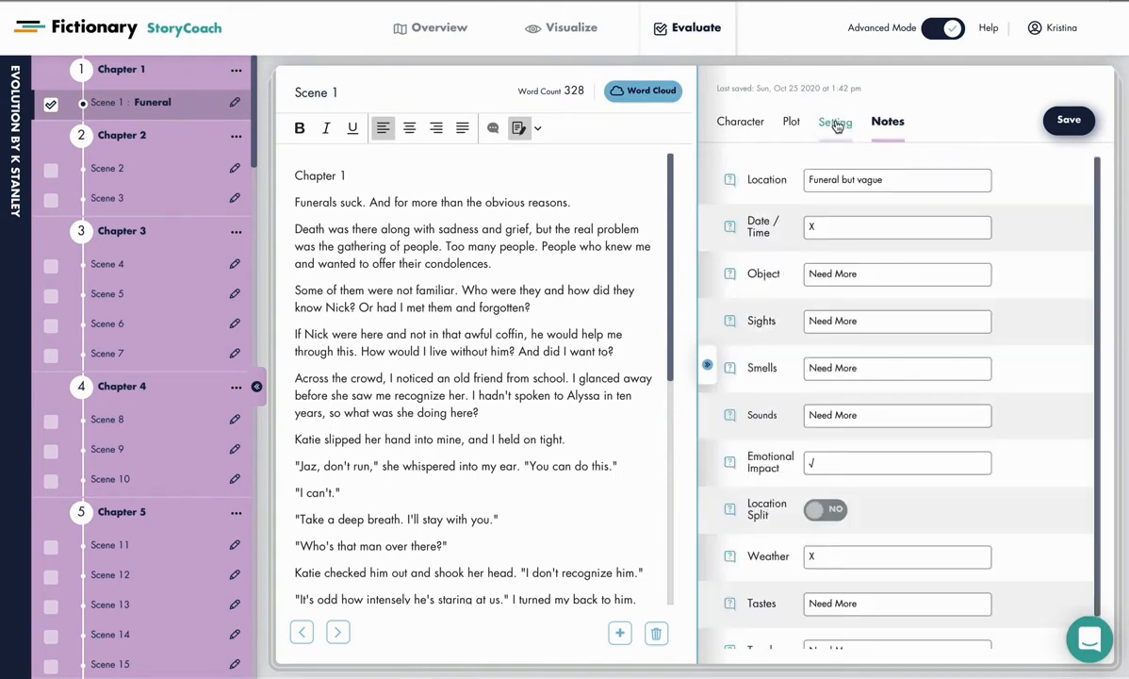
{"action": "left_click", "coordinate": [729, 323]}
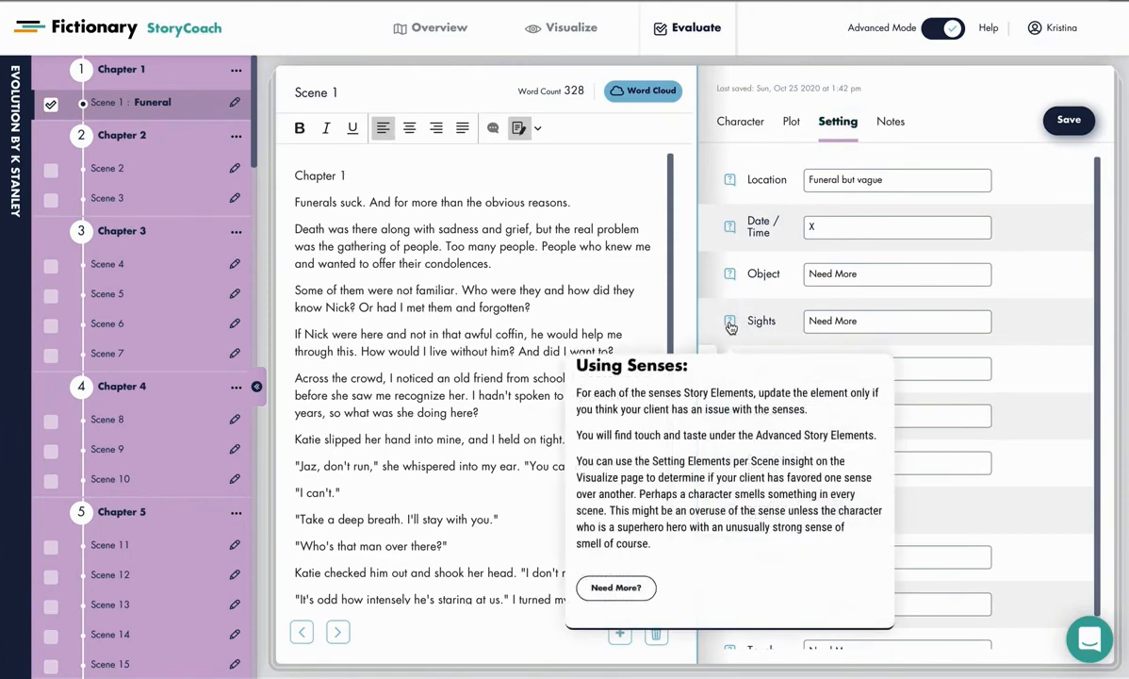
{"action": "left_click", "coordinate": [608, 587]}
{"action": "scroll", "coordinate": [610, 601], "scroll_direction": "down", "scroll_amount": 2}
{"action": "scroll", "coordinate": [610, 602], "scroll_direction": "down", "scroll_amount": 5}
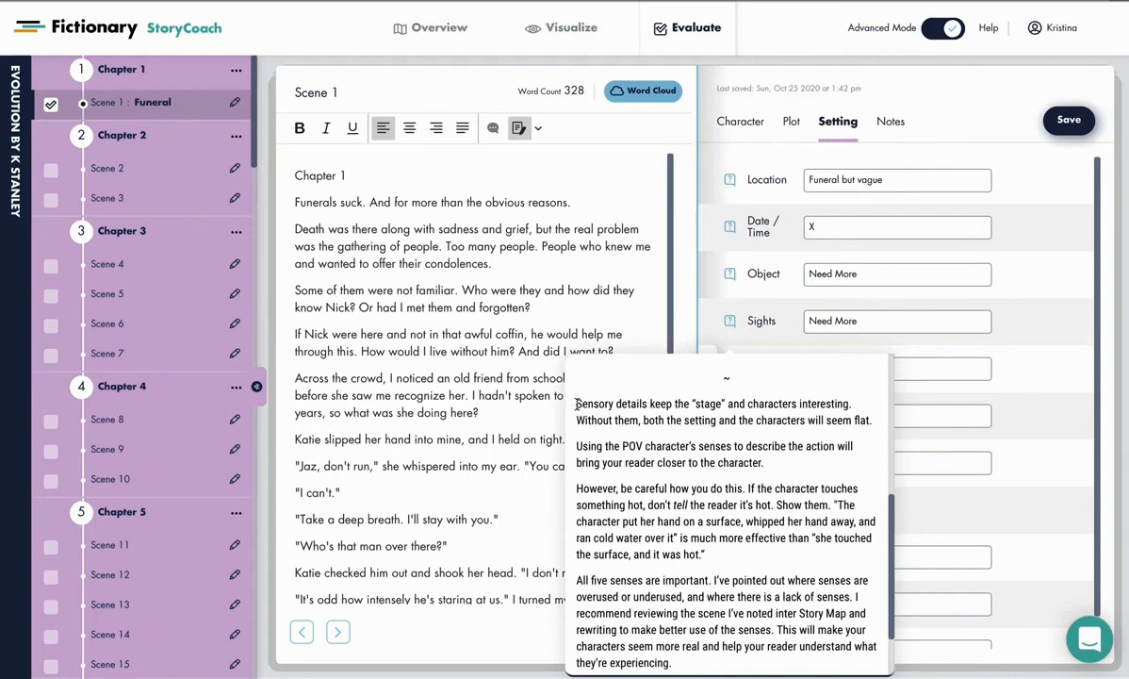
{"action": "left_click_drag", "start_coordinate": [573, 403], "coordinate": [780, 653]}
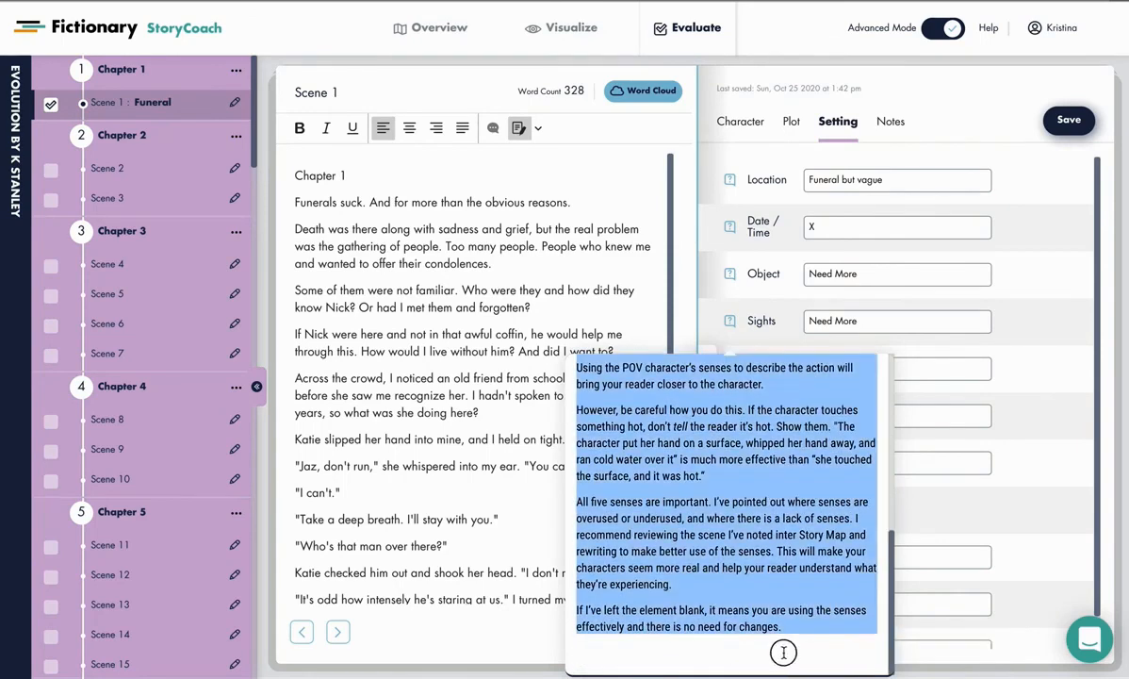
- Paste the copied sensory details advice under the "Summary Letter" heading in Scene 1's notes, matching the notes' text style
{"action": "left_click", "coordinate": [890, 121]}
{"action": "left_click", "coordinate": [771, 539]}
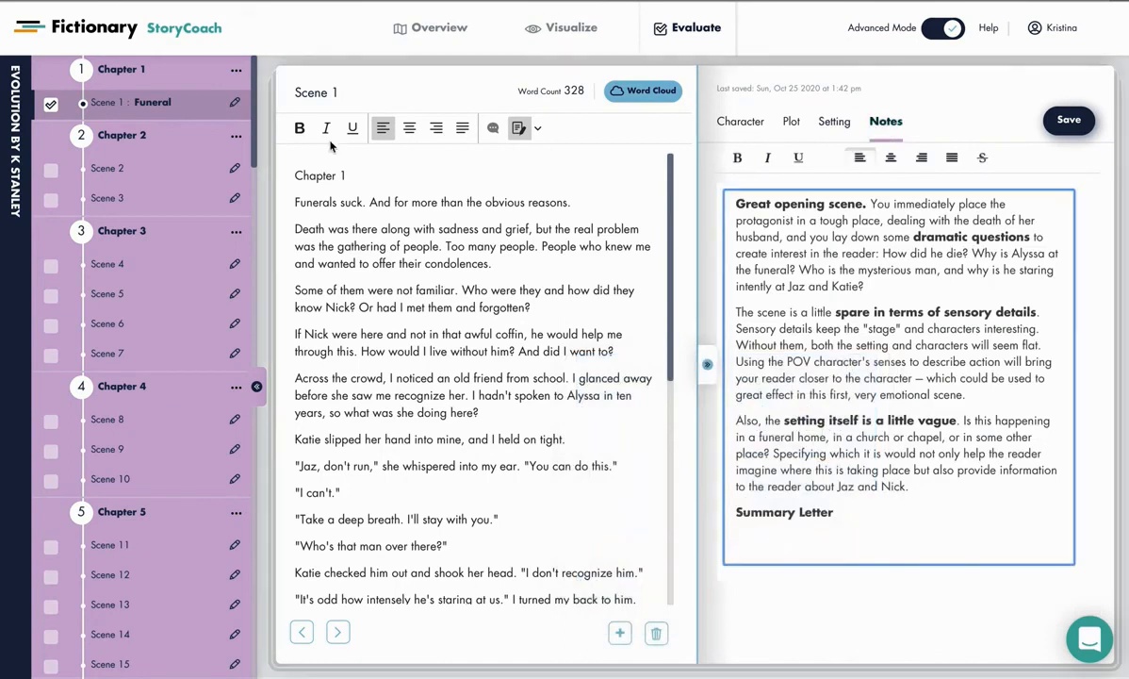
{"action": "left_click", "coordinate": [129, 1]}
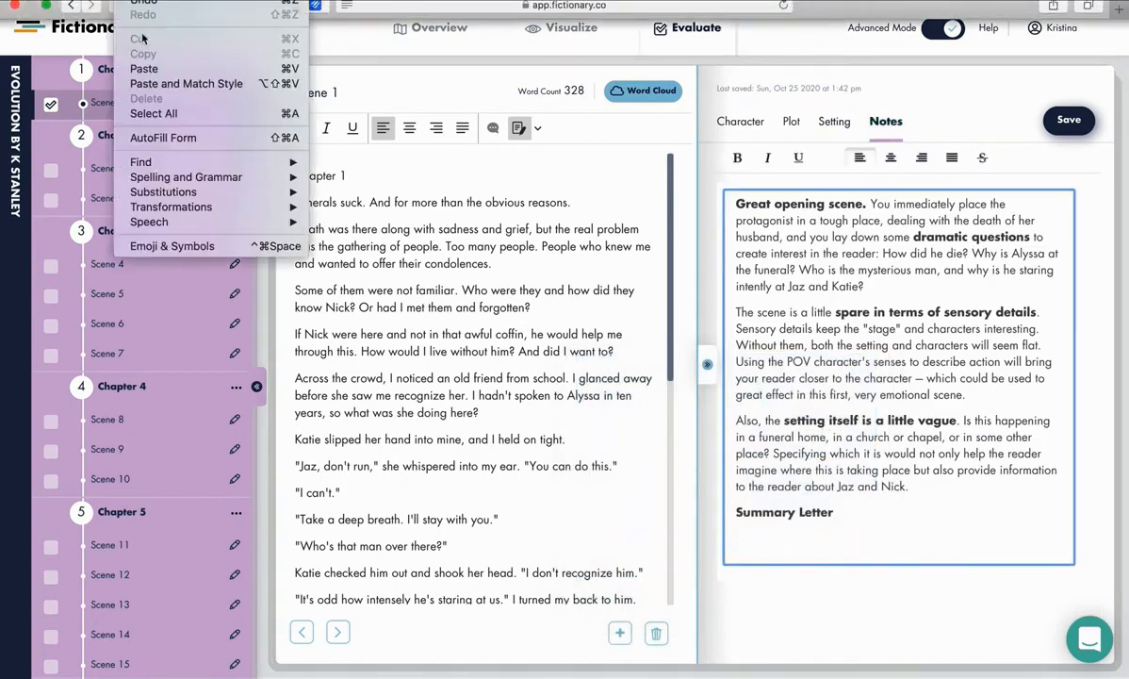
{"action": "left_click", "coordinate": [189, 83]}
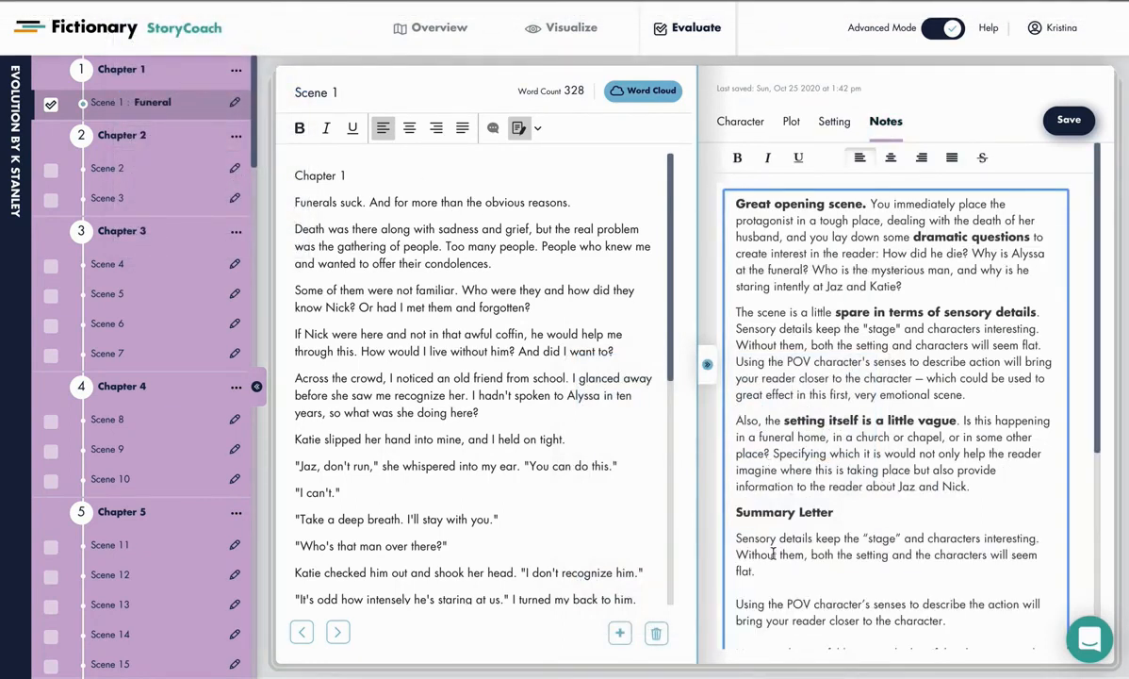